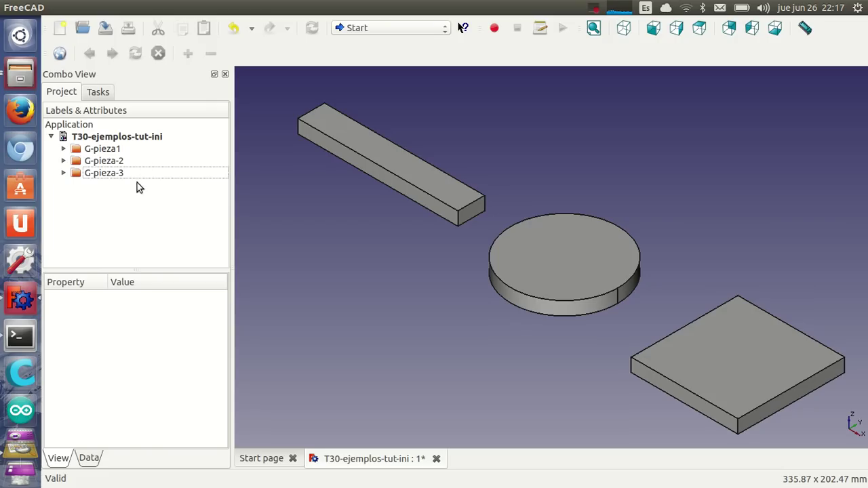
# Step: Create a new group in the project, then delete the unwanted Group003
pyautogui.click(158, 137)
pyautogui.rightClick(158, 141)
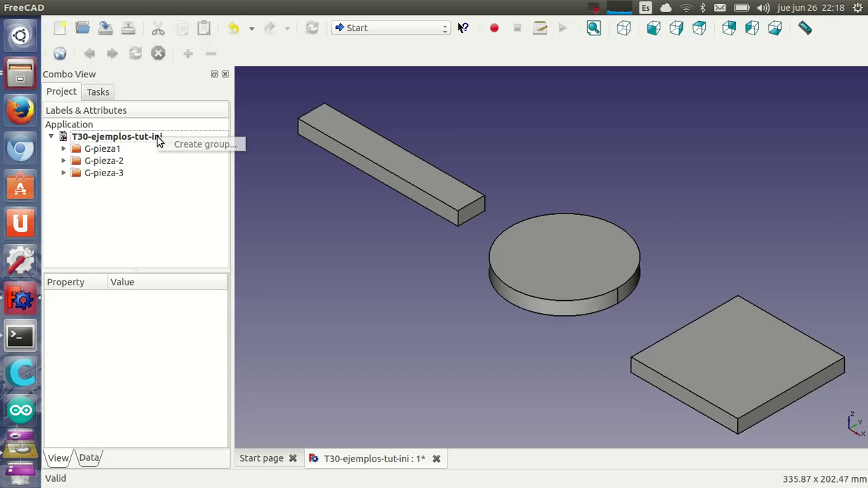
pyautogui.click(199, 145)
pyautogui.click(119, 188)
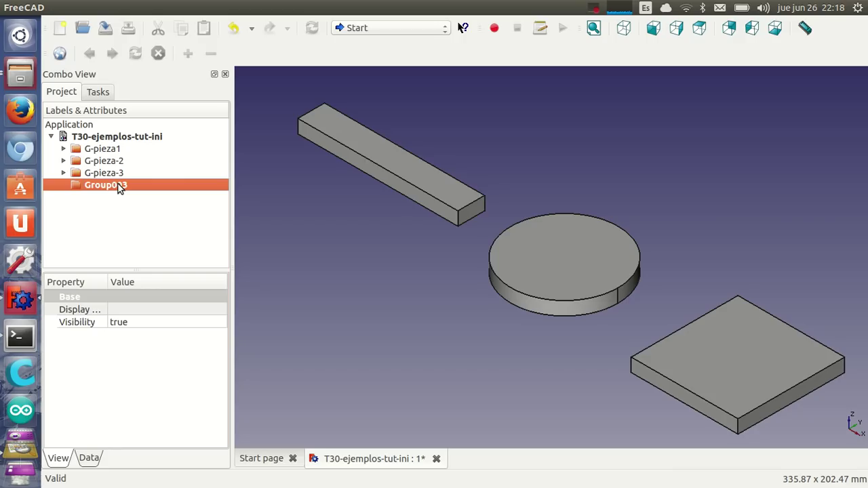
pyautogui.press('Delete')
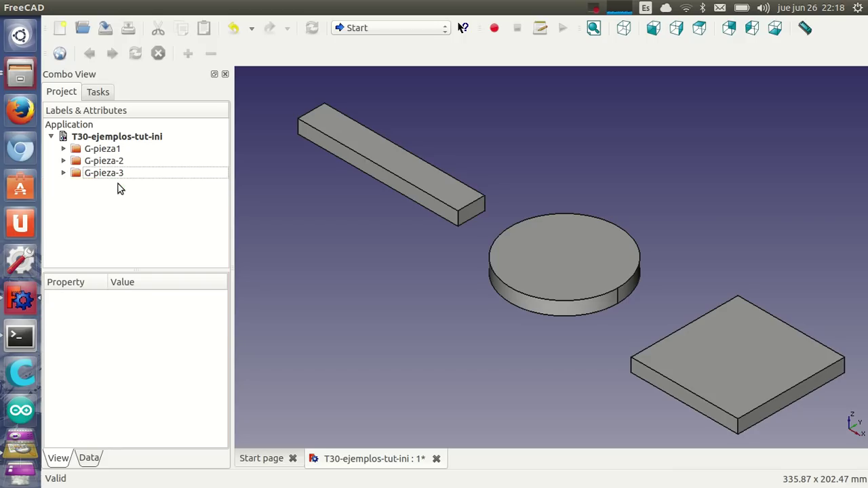
# Step: Hide the G-pieza-2 square plate and G-pieza-3 disc, then fit the bar in view
pyautogui.click(119, 162)
pyautogui.press('space')
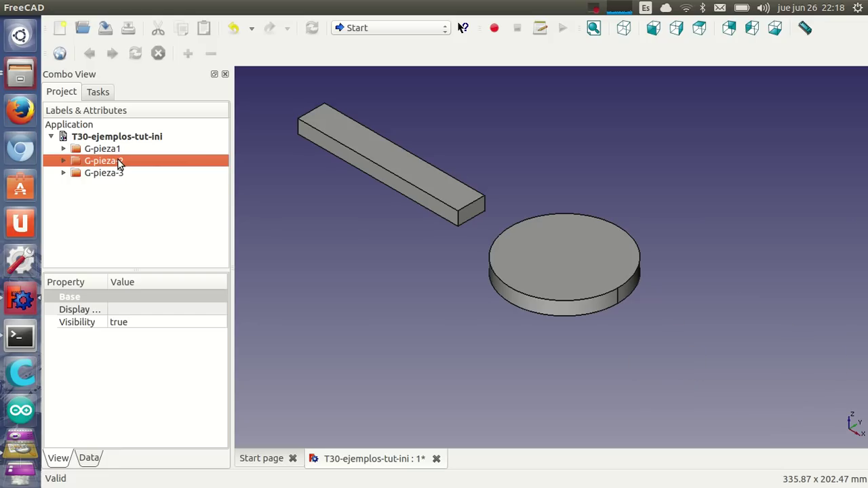
pyautogui.click(113, 175)
pyautogui.press('space')
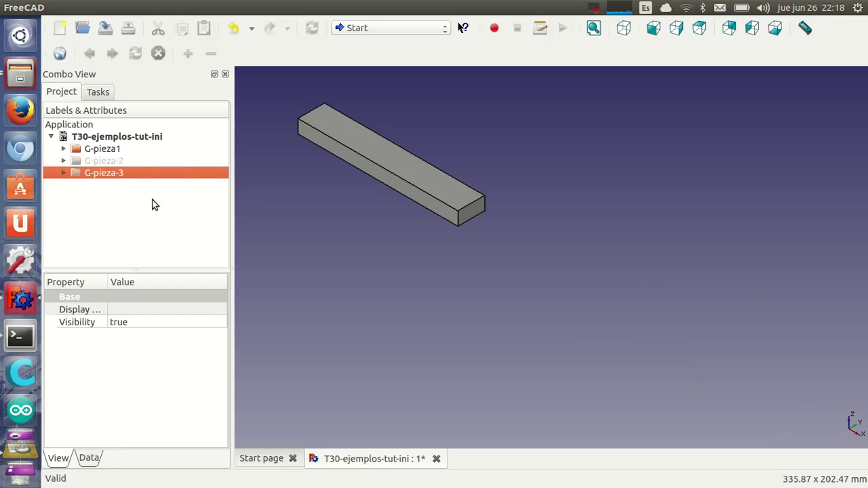
pyautogui.press('Up')
pyautogui.press('Up')
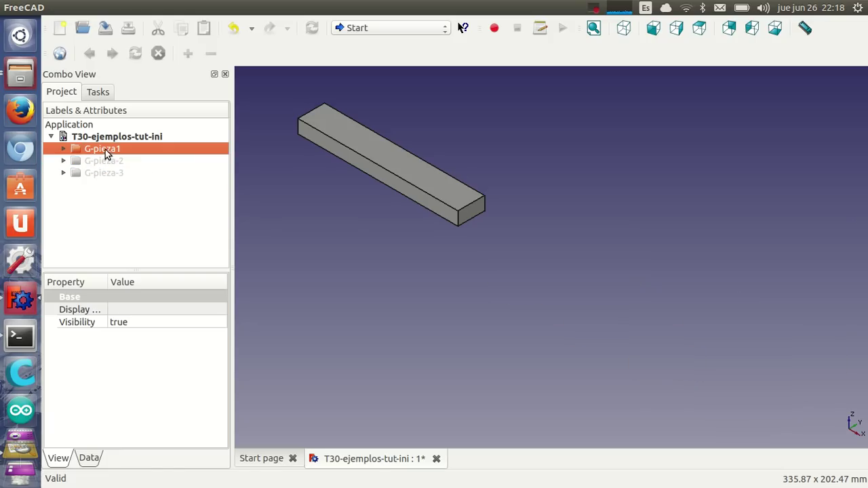
pyautogui.click(593, 29)
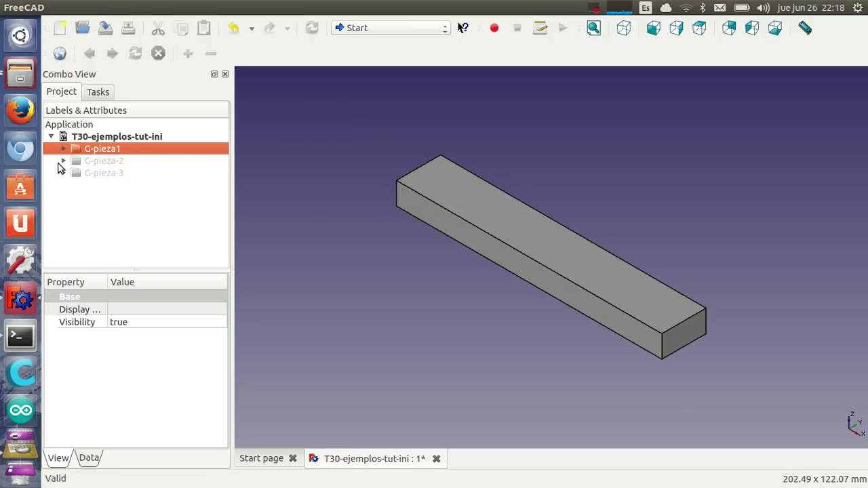
# Step: Select the cuerpo_pieza1 bar's top face and switch to the Part Design workbench
pyautogui.click(63, 148)
pyautogui.click(125, 161)
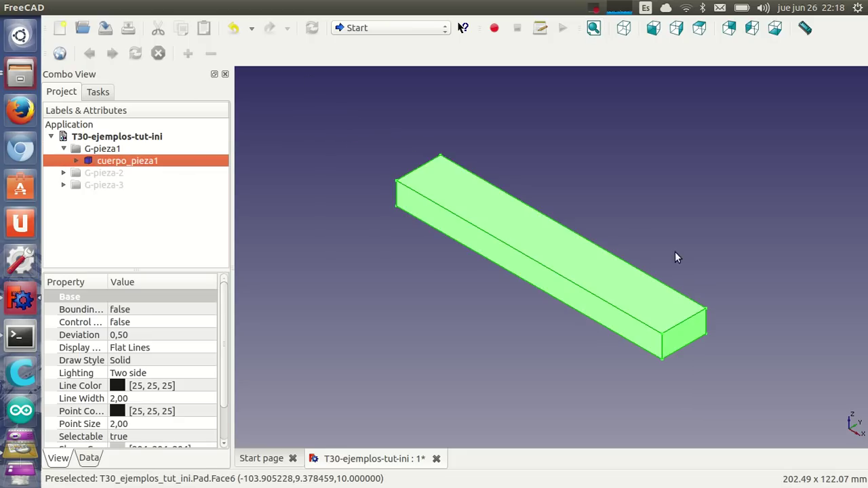
pyautogui.click(566, 251)
pyautogui.click(539, 248)
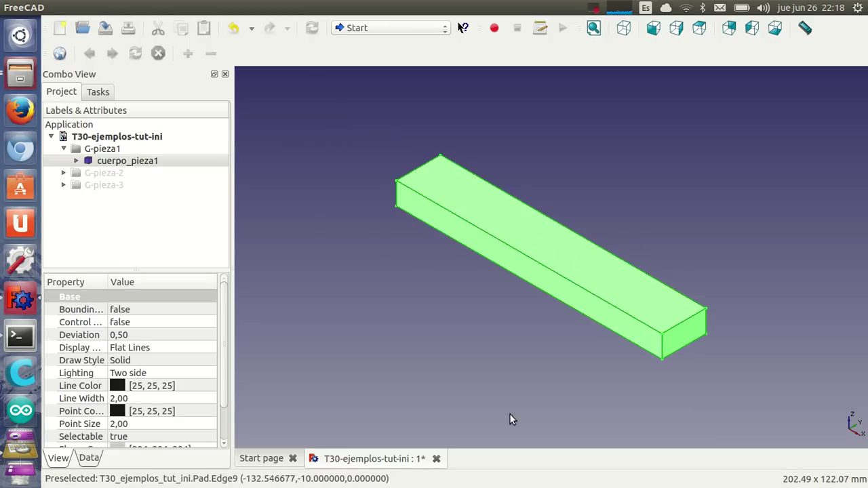
pyautogui.click(545, 210)
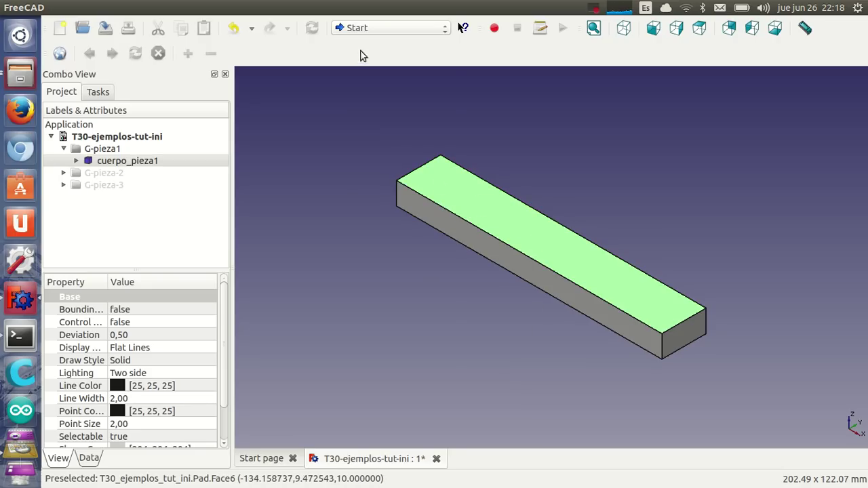
pyautogui.click(390, 28)
pyautogui.click(370, 214)
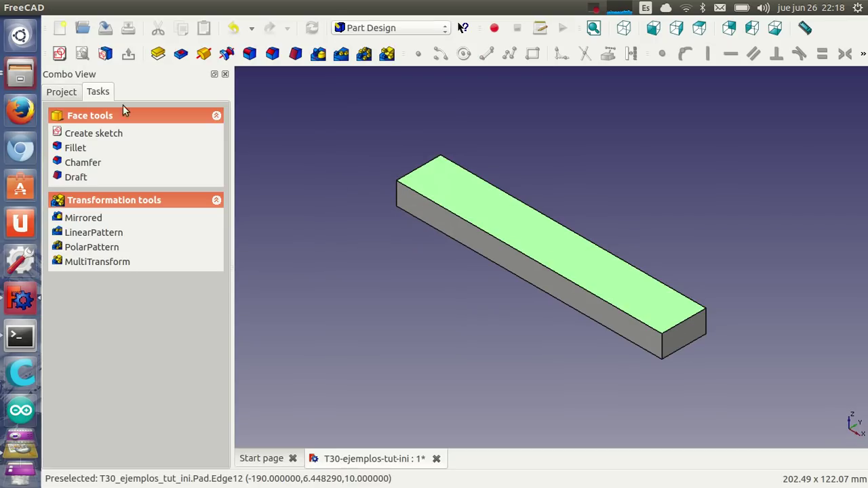
# Step: Start a sketch on the bar's top face with a circle centred on the horizontal axis
pyautogui.click(59, 54)
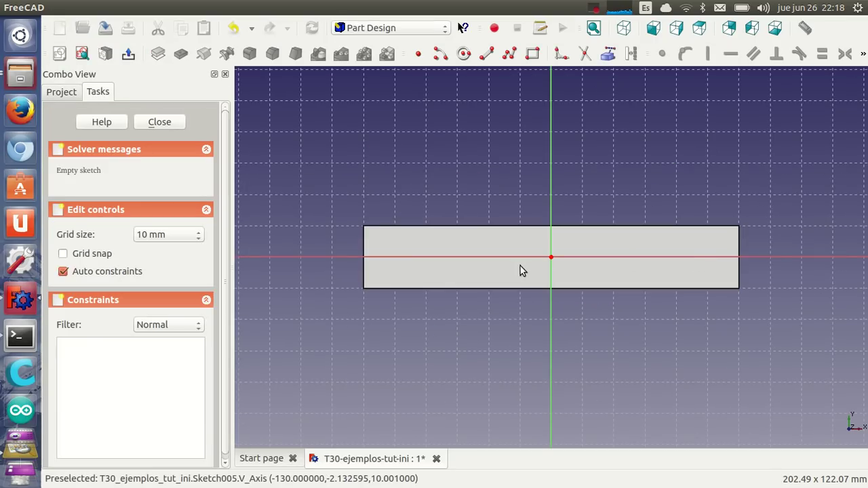
pyautogui.click(465, 54)
pyautogui.click(344, 256)
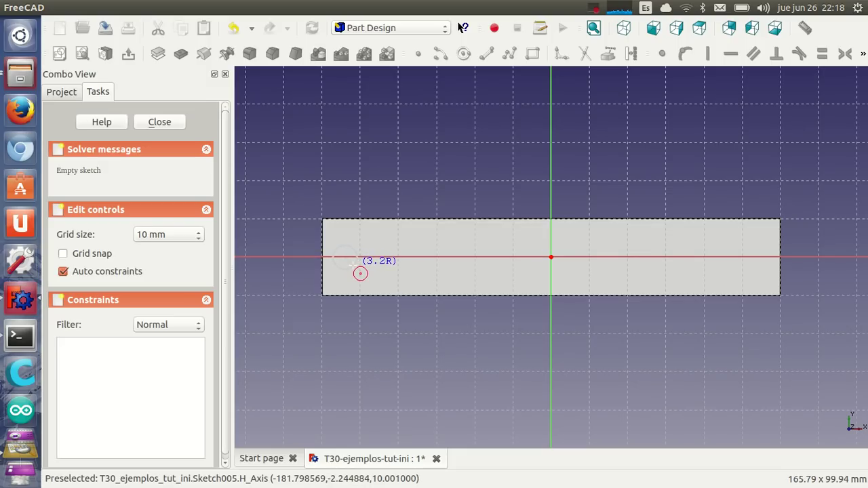
pyautogui.click(355, 269)
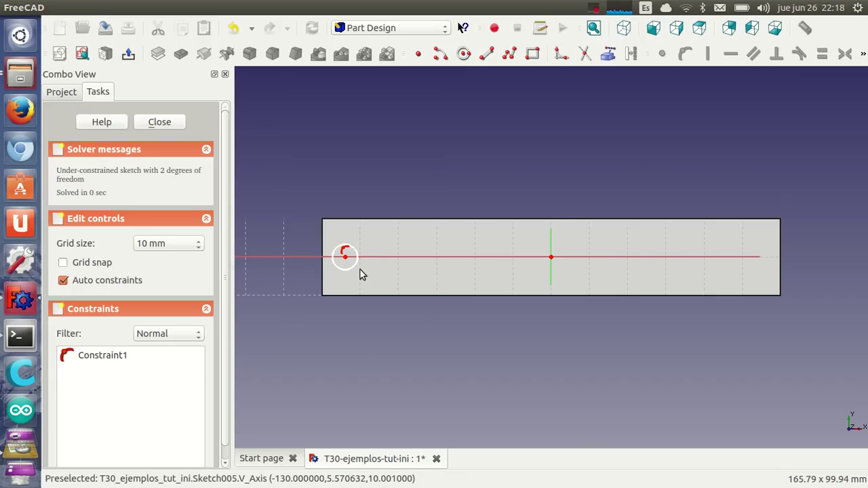
# Step: Constrain the circle's radius to 4 mm and reposition the radius dimension
pyautogui.click(354, 266)
pyautogui.click(862, 54)
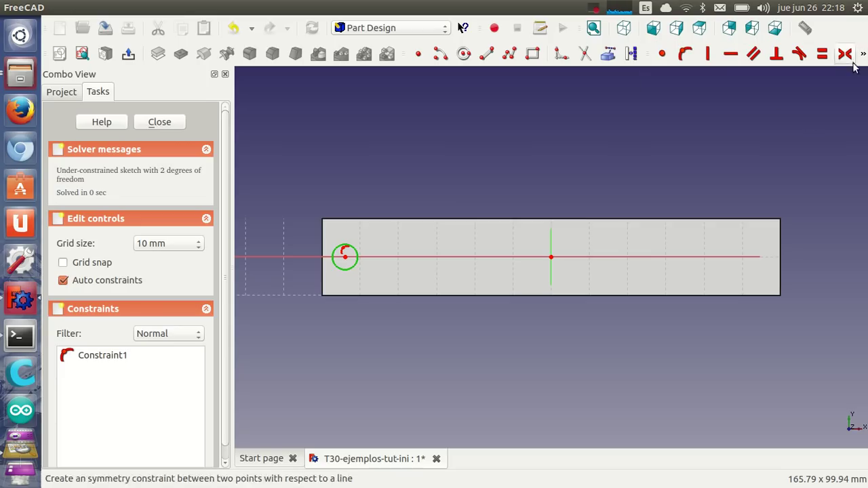
pyautogui.click(862, 54)
pyautogui.click(760, 77)
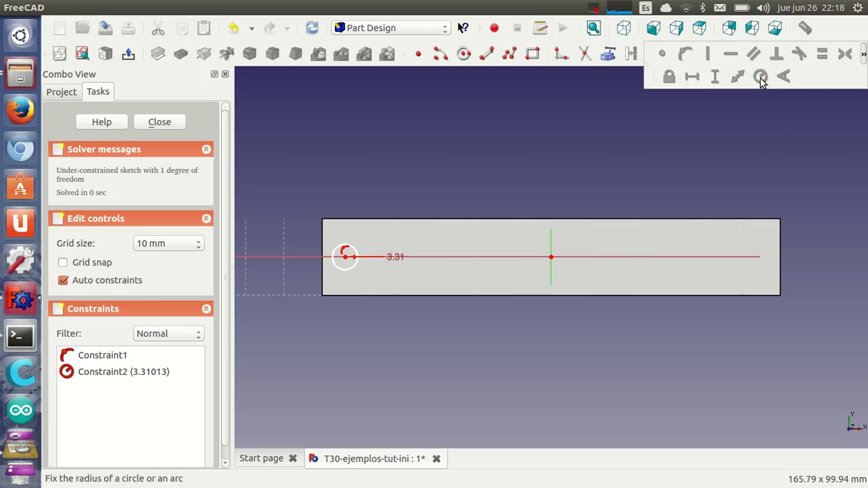
pyautogui.doubleClick(396, 258)
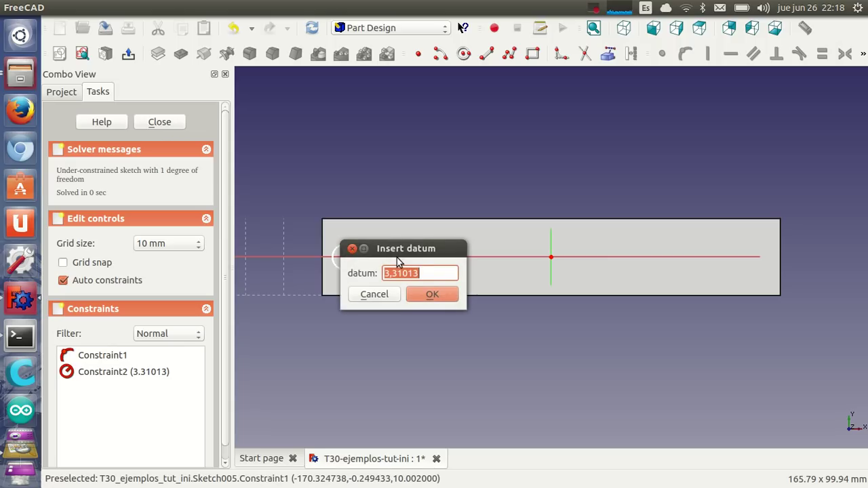
pyautogui.write('4')
pyautogui.press('Return')
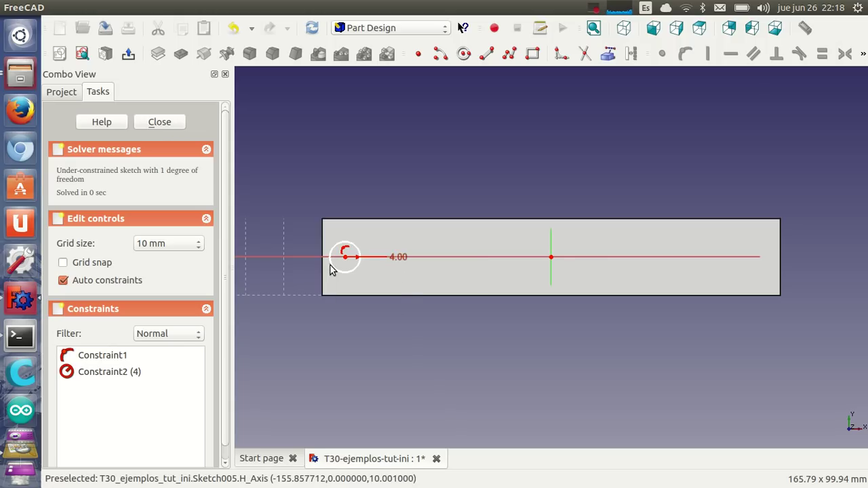
pyautogui.moveTo(399, 257)
pyautogui.mouseDown()
pyautogui.moveTo(381, 275)
pyautogui.moveTo(350, 267)
pyautogui.mouseUp()
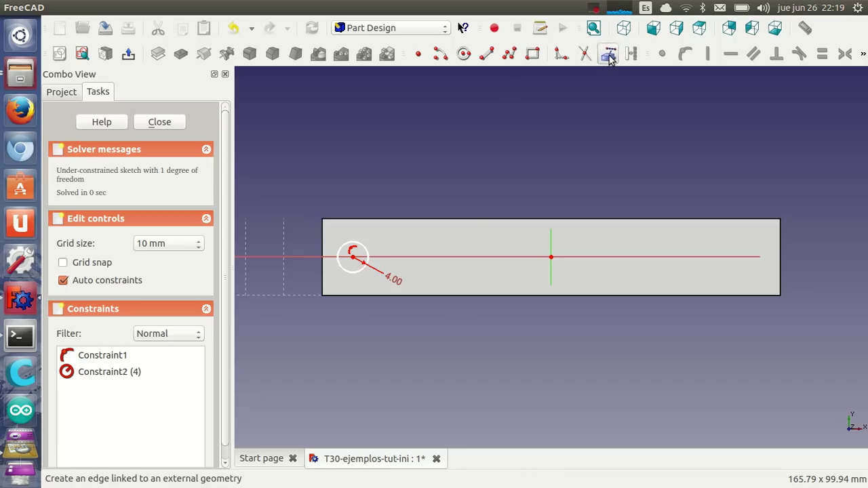
# Step: Link the bar's left edge and add a horizontal distance from its corner to the circle centre
pyautogui.click(323, 251)
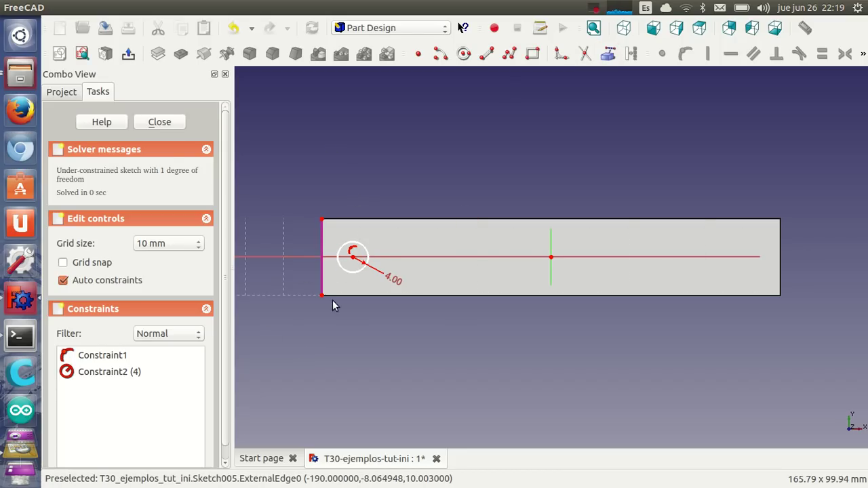
pyautogui.click(323, 220)
pyautogui.click(352, 256)
pyautogui.click(864, 55)
pyautogui.click(863, 55)
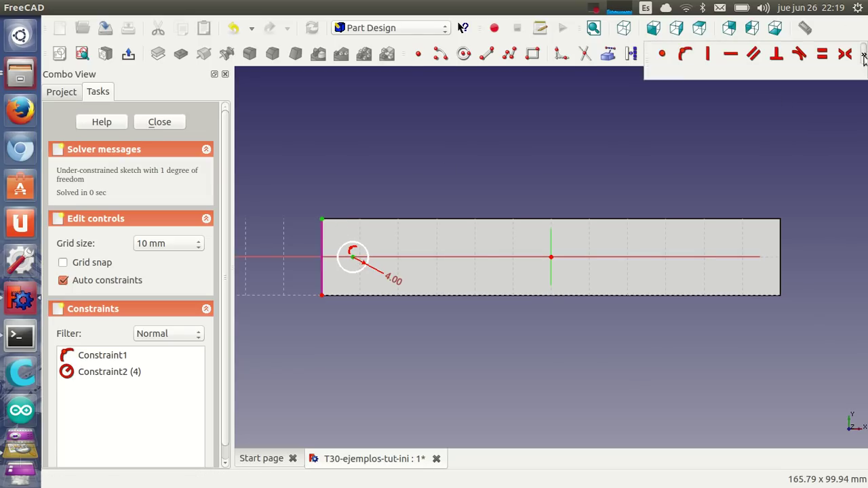
pyautogui.click(692, 77)
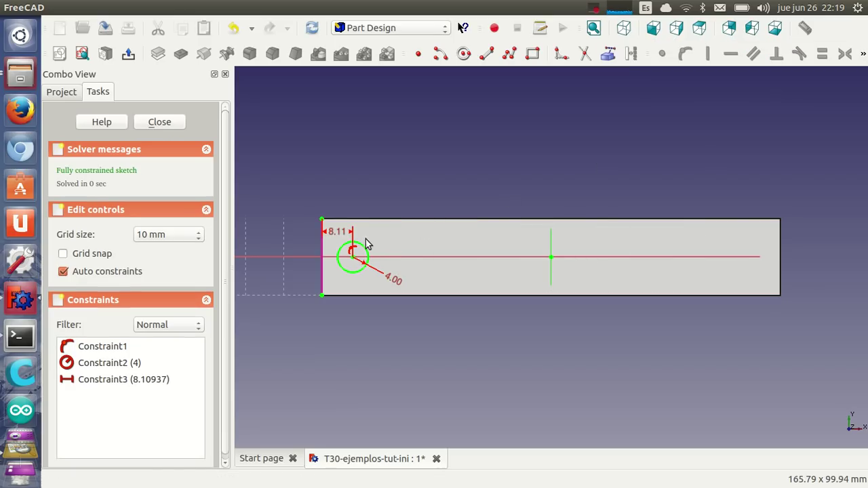
# Step: Set that horizontal distance to 10 mm and close the fully constrained sketch
pyautogui.doubleClick(340, 234)
pyautogui.write('5')
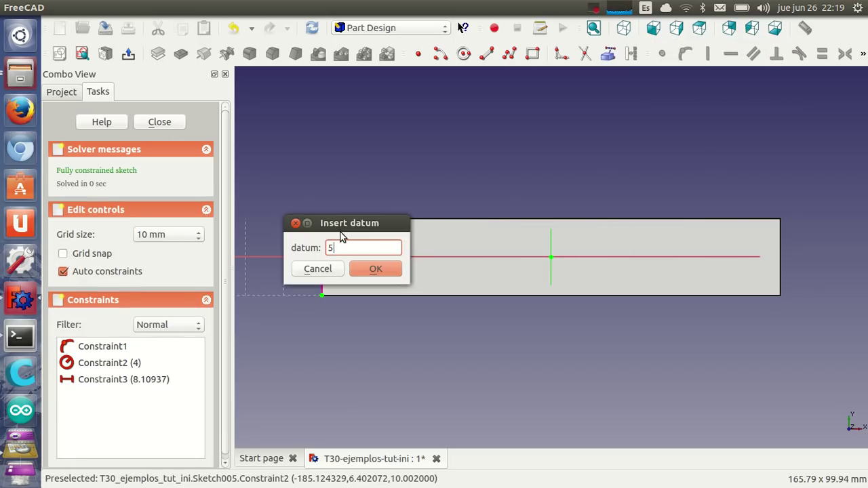
pyautogui.press('Return')
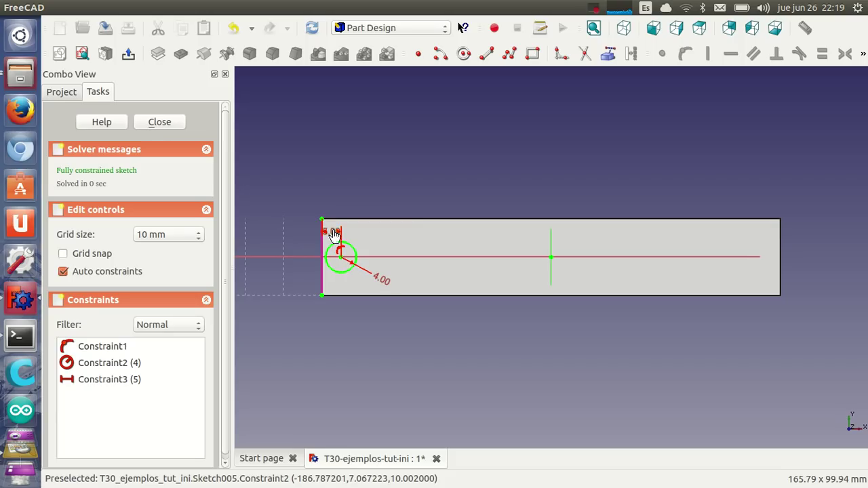
pyautogui.doubleClick(332, 235)
pyautogui.write('10')
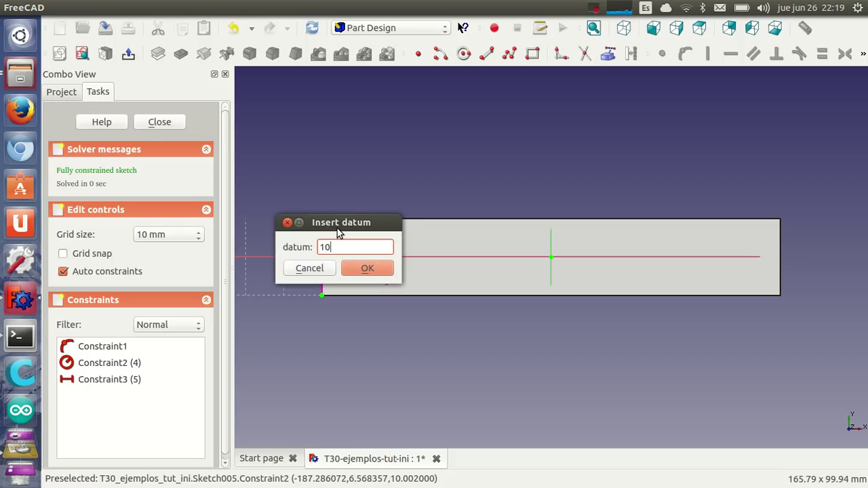
pyautogui.press('Return')
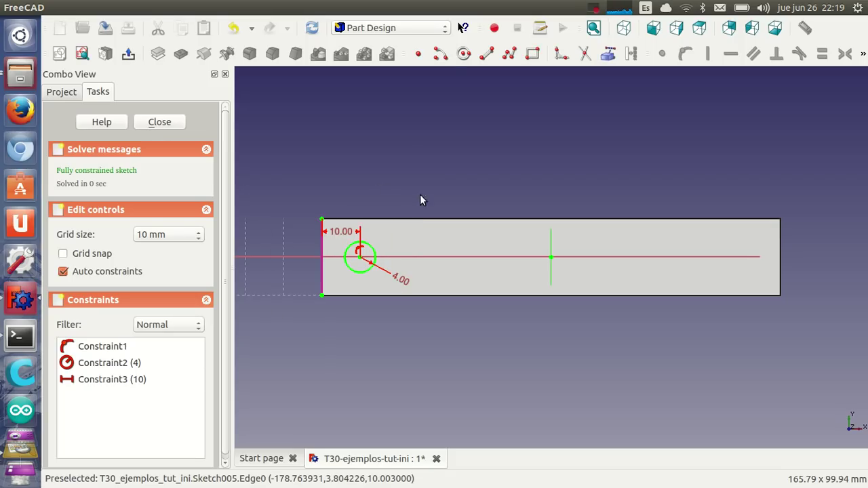
pyautogui.click(156, 122)
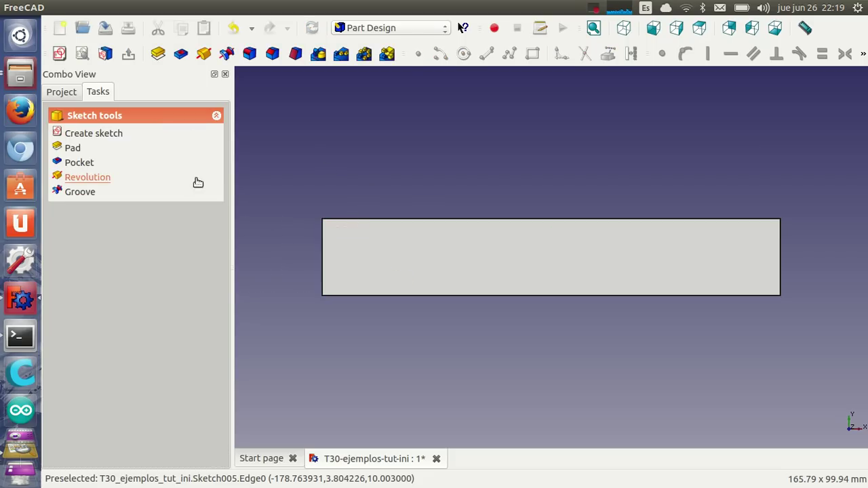
# Step: Pocket the circle sketch 5 mm into the bar, then orbit and select its top face
pyautogui.click(87, 163)
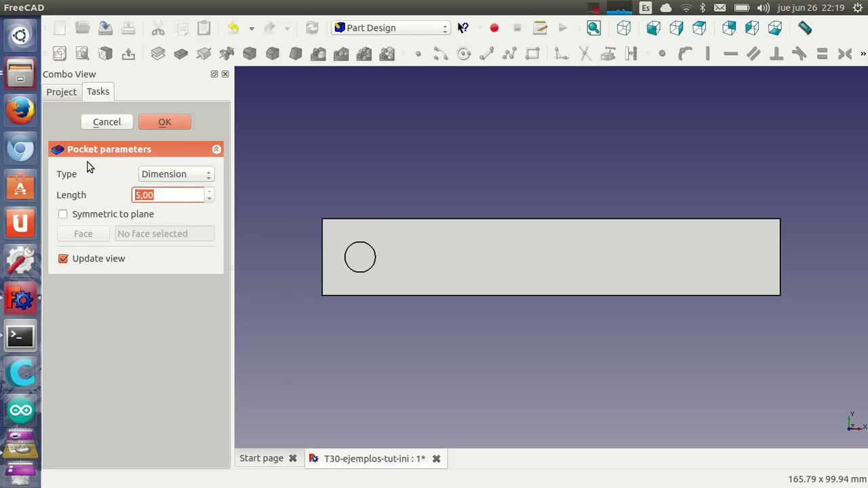
pyautogui.click(168, 123)
pyautogui.moveTo(547, 308)
pyautogui.mouseDown(button='middle')
pyautogui.moveTo(511, 258)
pyautogui.moveTo(491, 255)
pyautogui.mouseUp(button='middle')
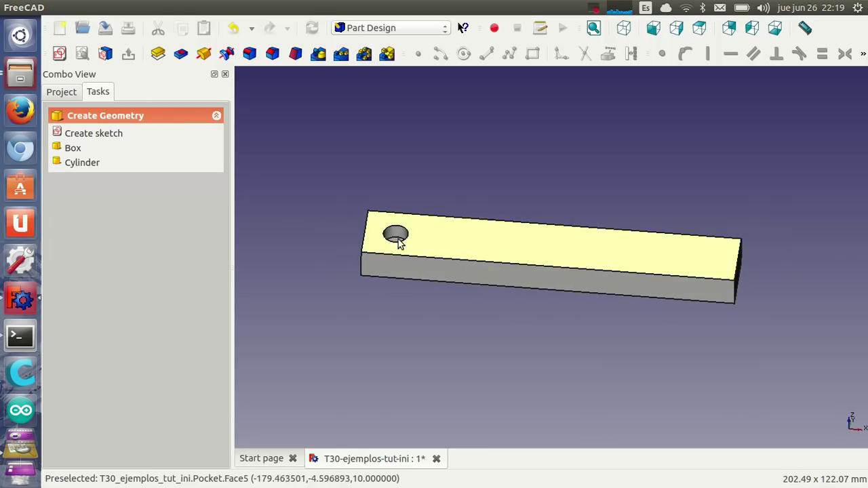
pyautogui.moveTo(481, 284); pyautogui.dragTo(479, 302, button='middle')
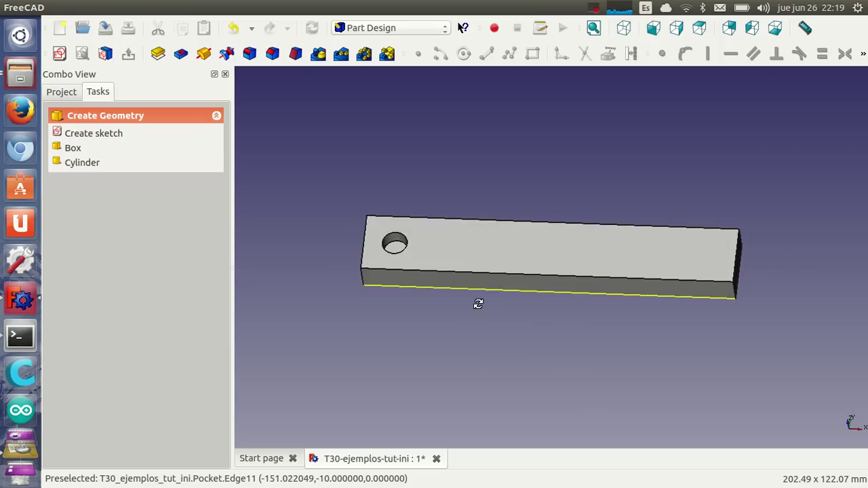
pyautogui.moveTo(604, 369); pyautogui.dragTo(547, 359, button='middle')
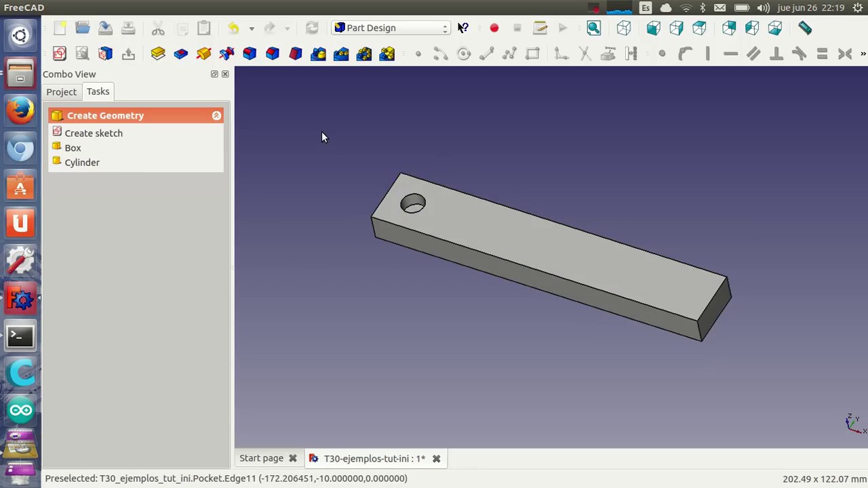
pyautogui.click(484, 237)
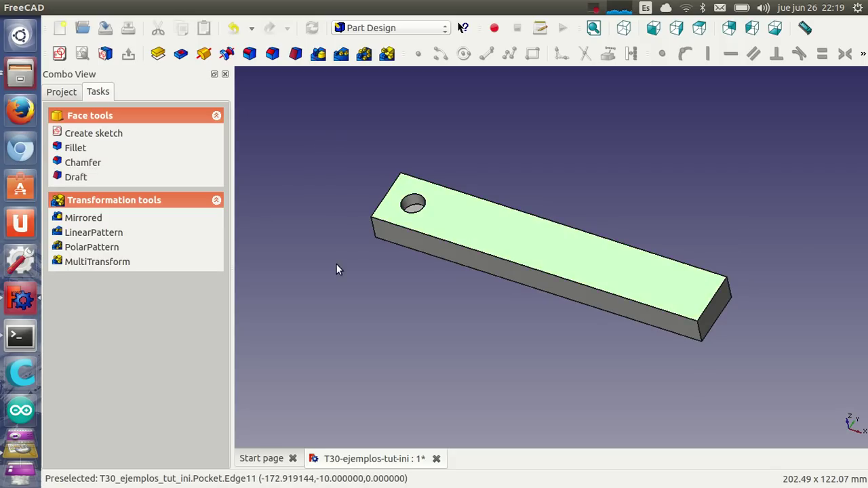
# Step: Pattern the hole linearly with 8 occurrences over 100 mm along the horizontal sketch axis
pyautogui.click(341, 53)
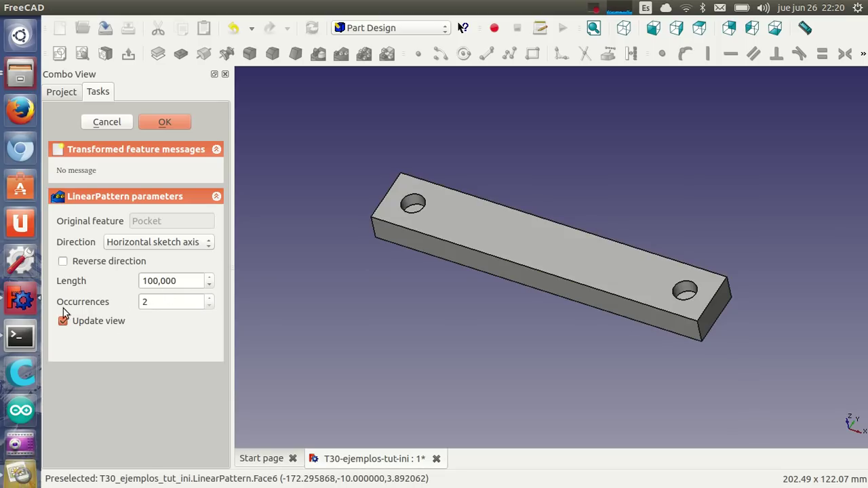
pyautogui.click(177, 302)
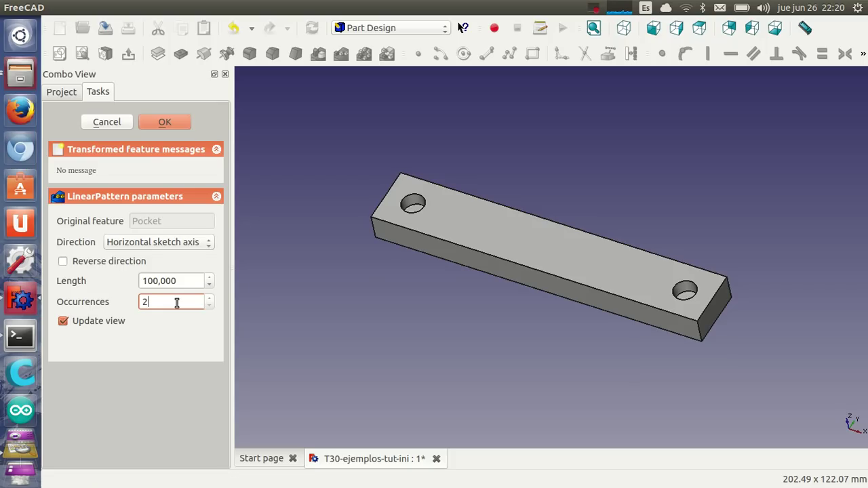
pyautogui.scroll(1, 176, 302)
pyautogui.scroll(2, 175, 310)
pyautogui.scroll(2, 175, 312)
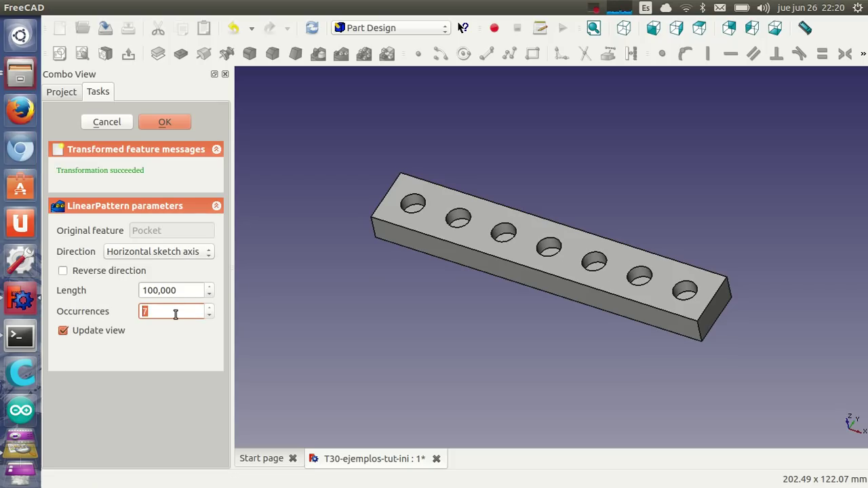
pyautogui.scroll(1, 175, 314)
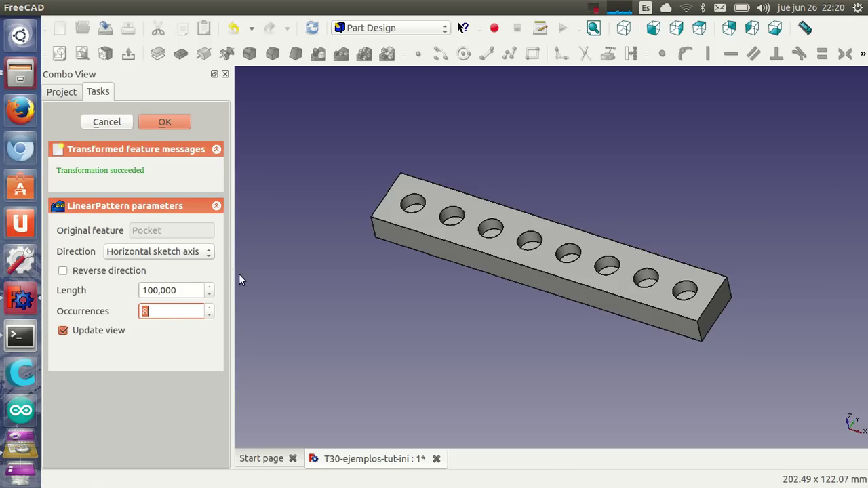
pyautogui.click(171, 120)
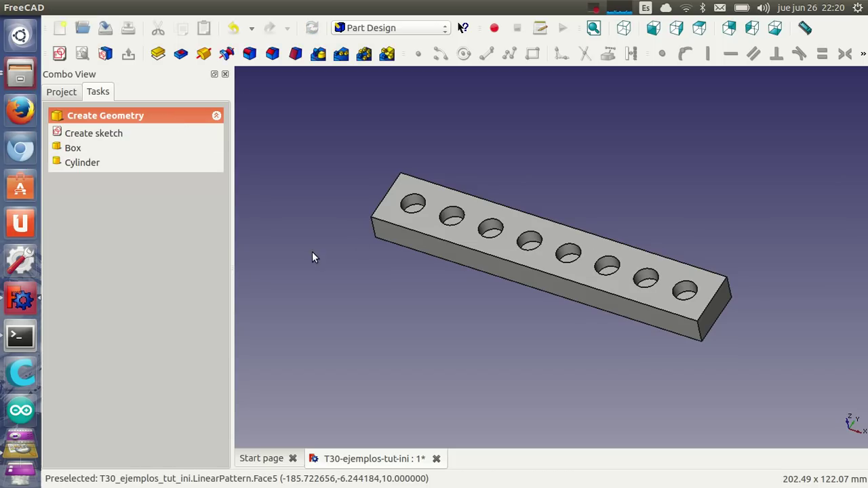
# Step: Move the Pocket and LinearPattern features into the G-pieza1 group
pyautogui.click(61, 92)
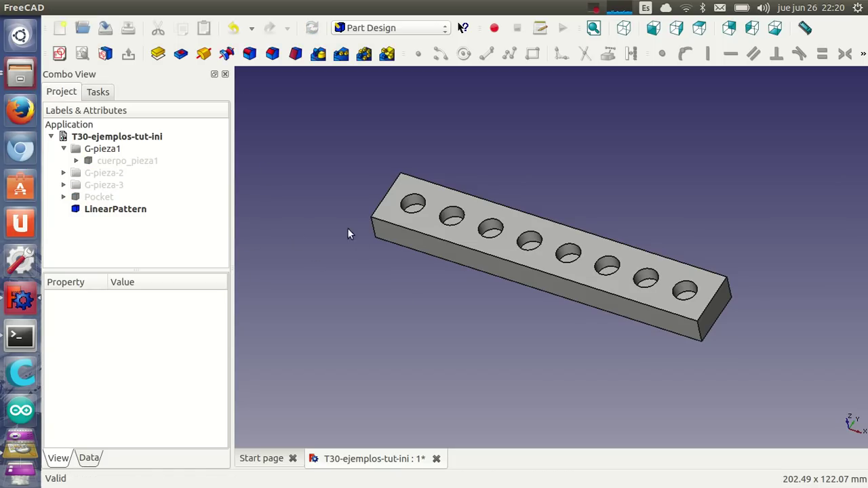
pyautogui.scroll(-1, 398, 305)
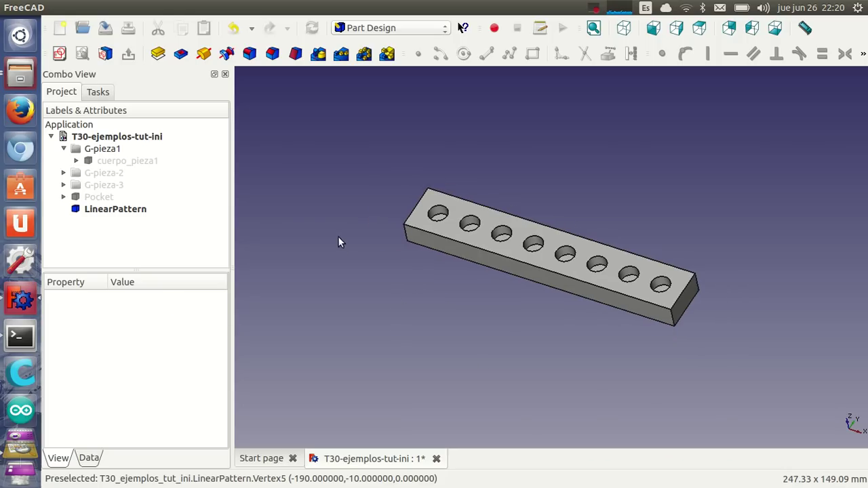
pyautogui.click(98, 198)
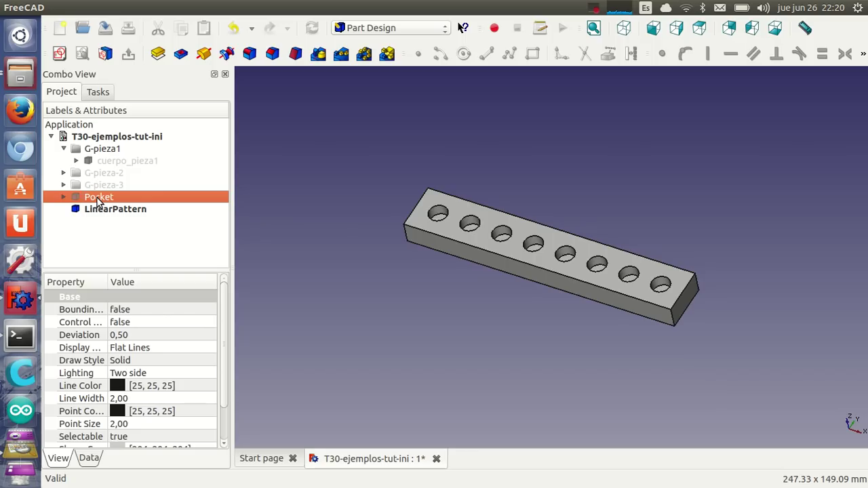
pyautogui.click(106, 210)
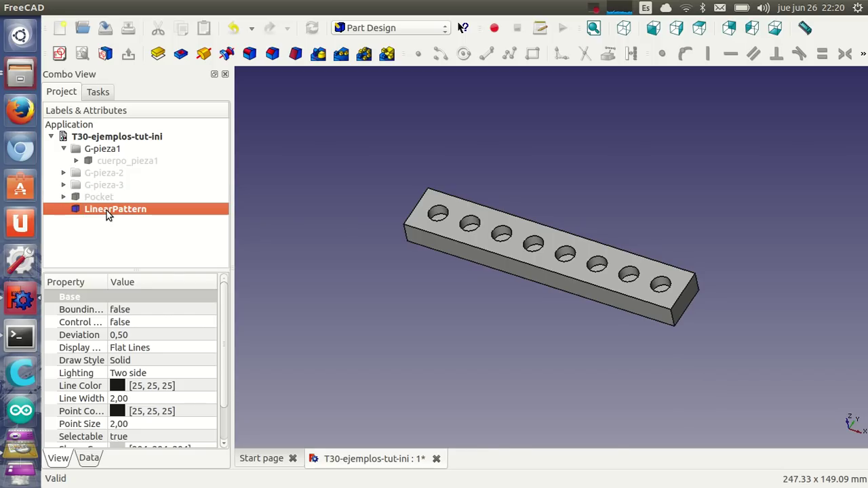
pyautogui.click(99, 198)
pyautogui.keyDown('ctrl'); pyautogui.click(106, 211); pyautogui.keyUp('ctrl')
pyautogui.moveTo(95, 199); pyautogui.dragTo(103, 148)
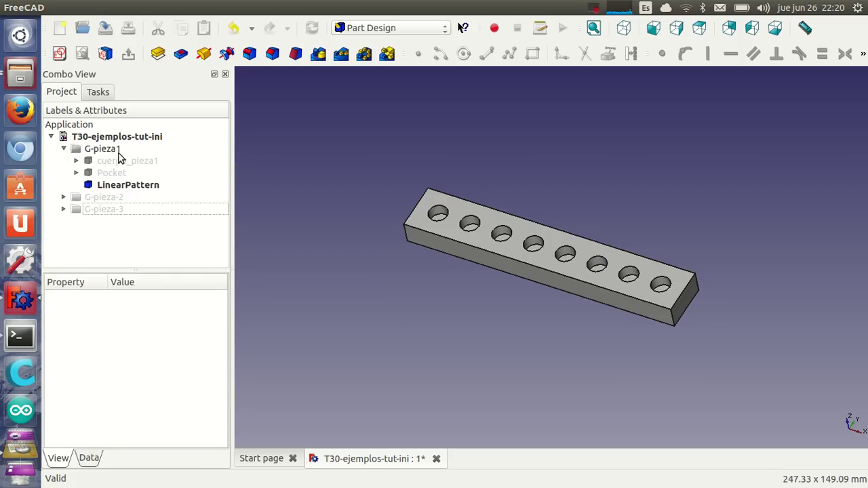
pyautogui.click(65, 149)
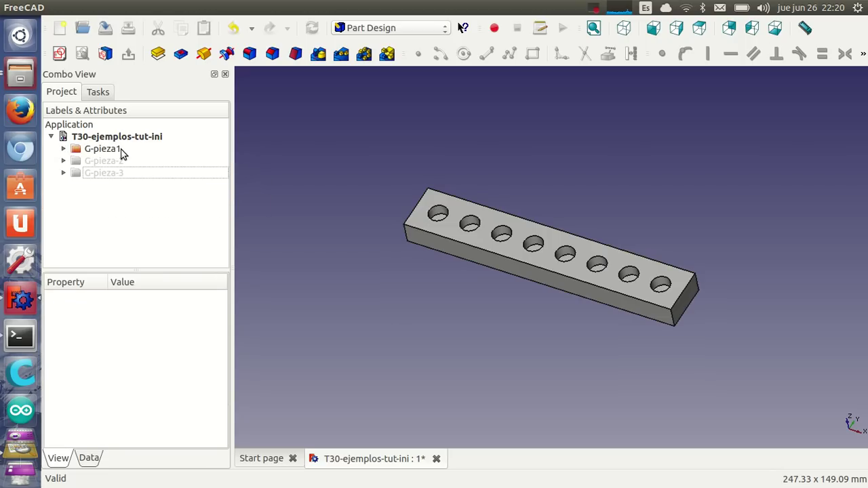
# Step: Hide the G-pieza1 bar, show the G-pieza-2 plate and fit it in view
pyautogui.click(111, 160)
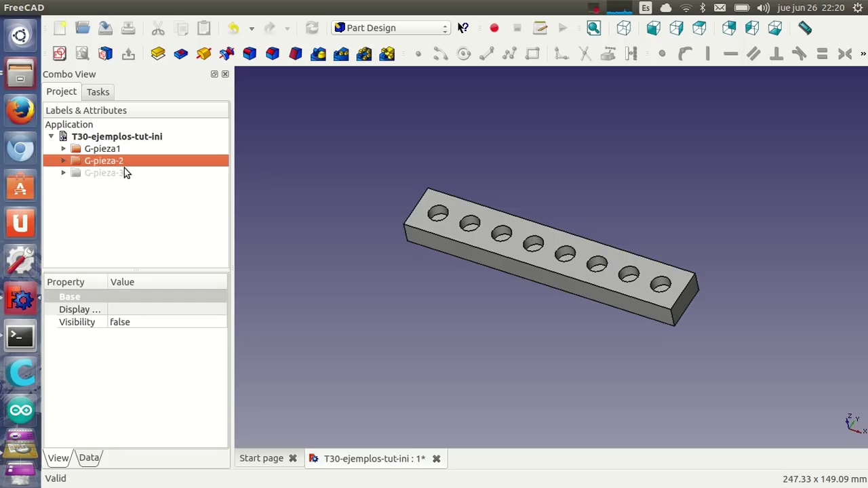
pyautogui.click(108, 149)
pyautogui.press('space')
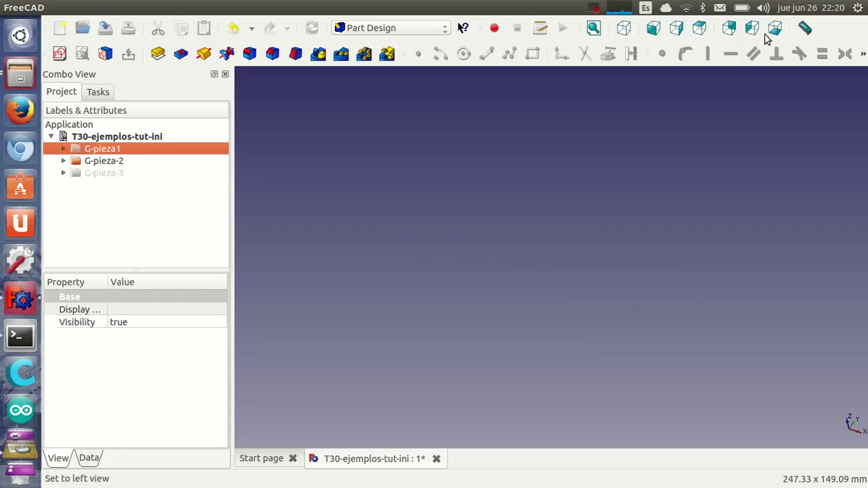
pyautogui.click(594, 28)
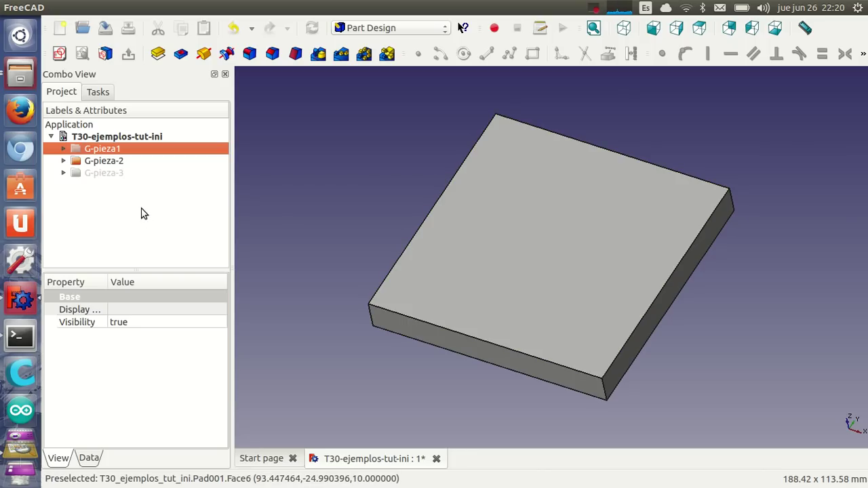
# Step: Start a sketch on the plate's top face with a thin vertical rectangle near its left edge
pyautogui.click(562, 236)
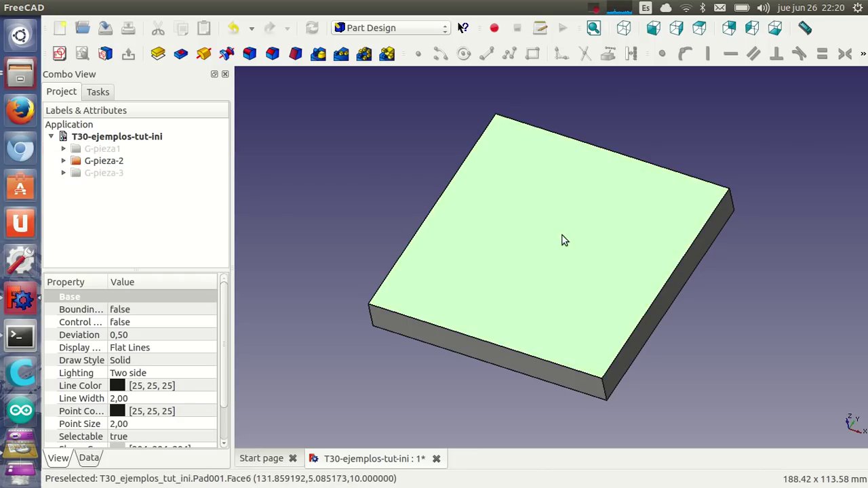
pyautogui.click(59, 54)
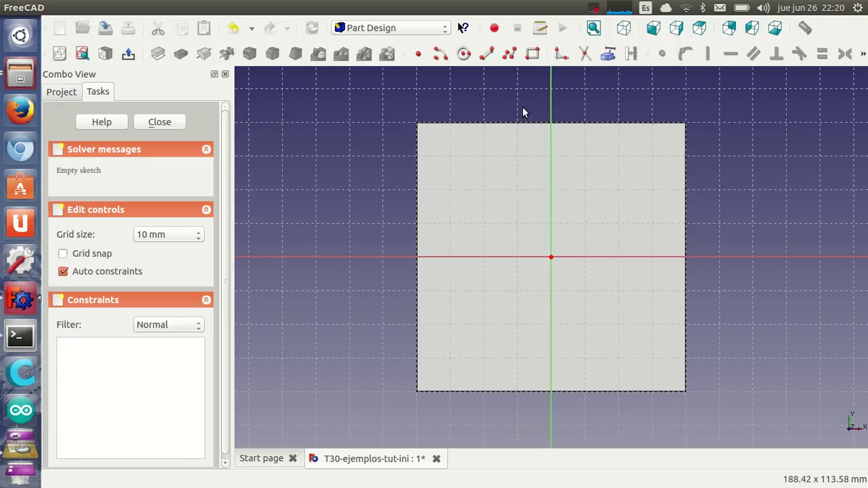
pyautogui.click(535, 56)
pyautogui.click(442, 143)
pyautogui.click(453, 374)
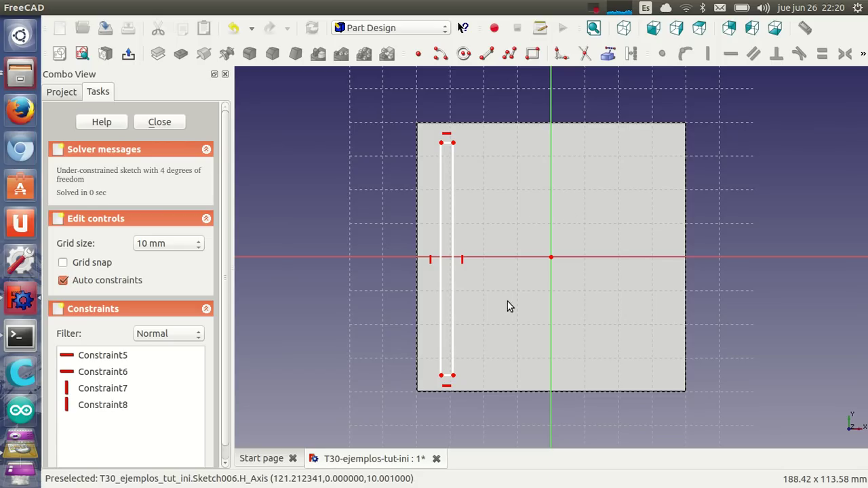
# Step: Link the plate's left edge as external geometry and select the rectangle's top line
pyautogui.click(608, 54)
pyautogui.click(415, 161)
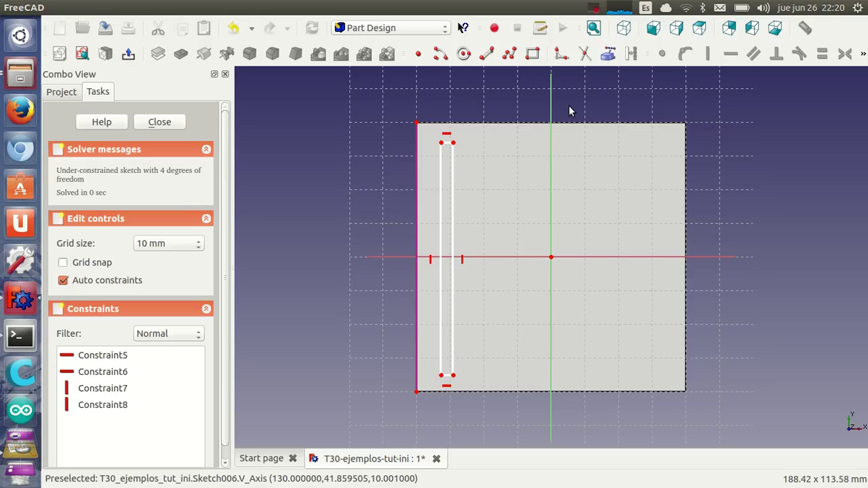
pyautogui.click(446, 143)
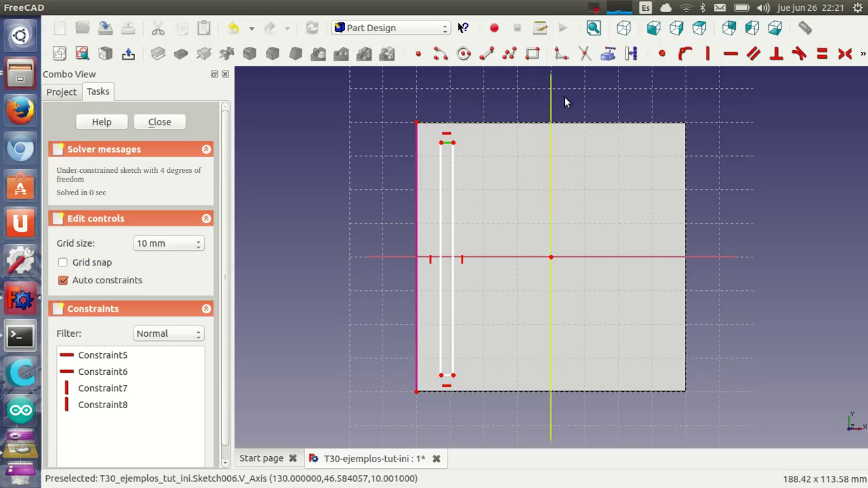
pyautogui.click(862, 54)
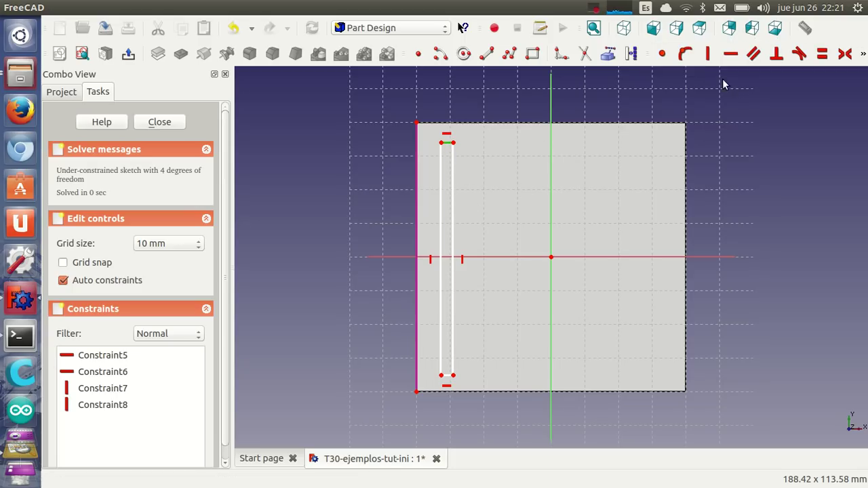
# Step: Set the rib width to 5 mm and make it symmetric about the horizontal axis
pyautogui.click(863, 54)
pyautogui.click(692, 76)
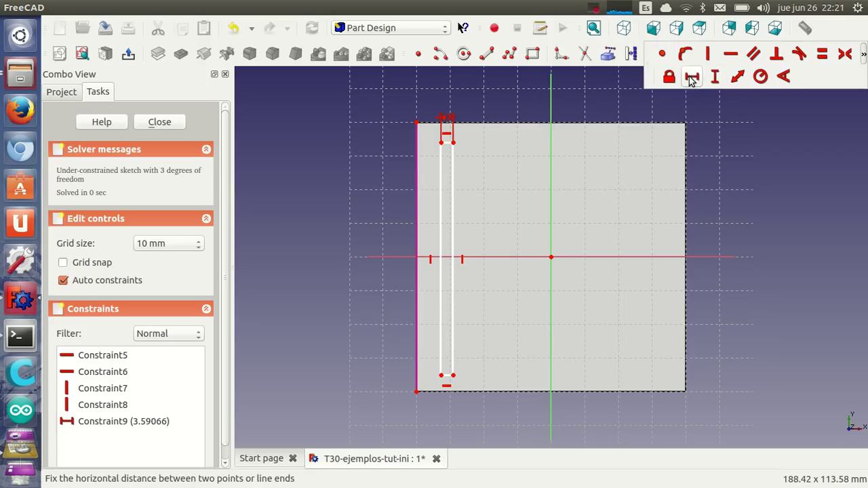
pyautogui.doubleClick(446, 116)
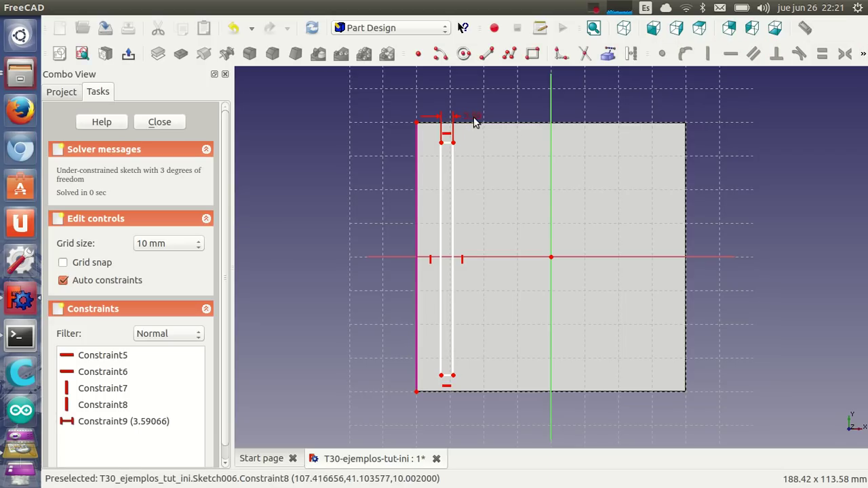
pyautogui.write('5')
pyautogui.click(494, 158)
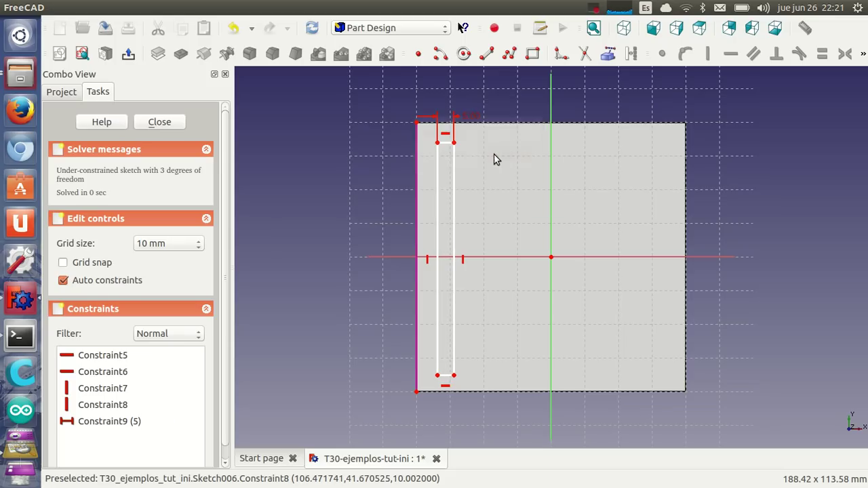
pyautogui.click(454, 144)
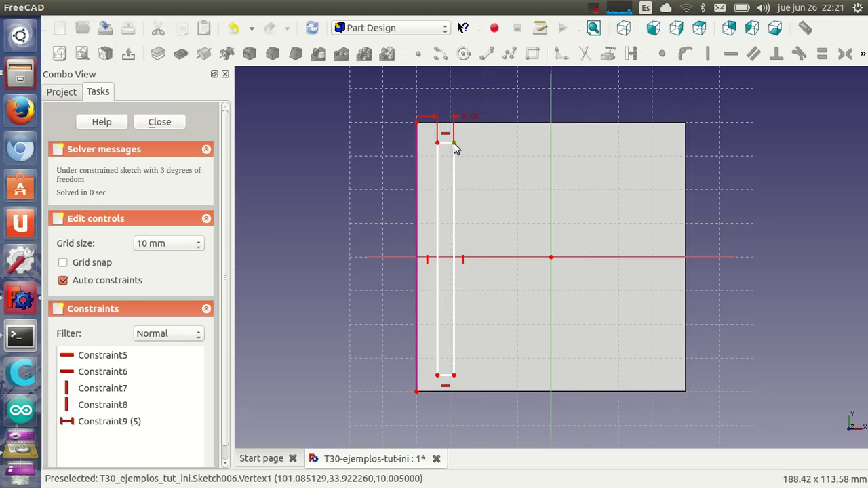
pyautogui.click(454, 376)
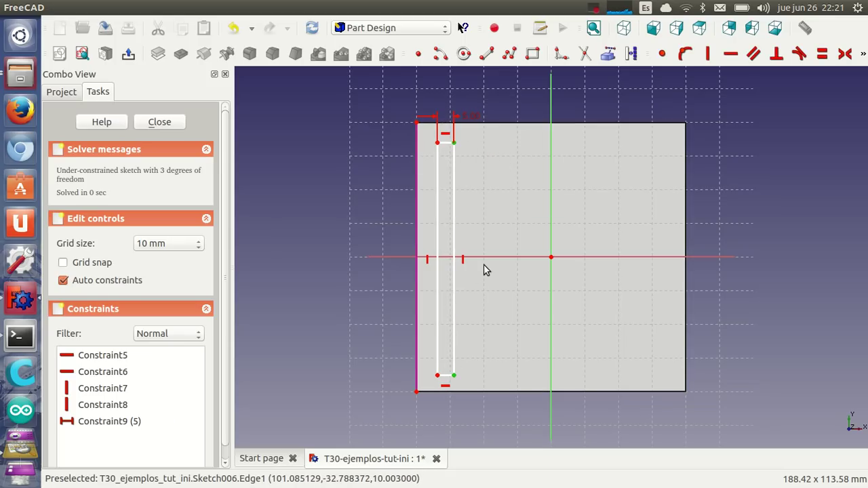
pyautogui.click(483, 257)
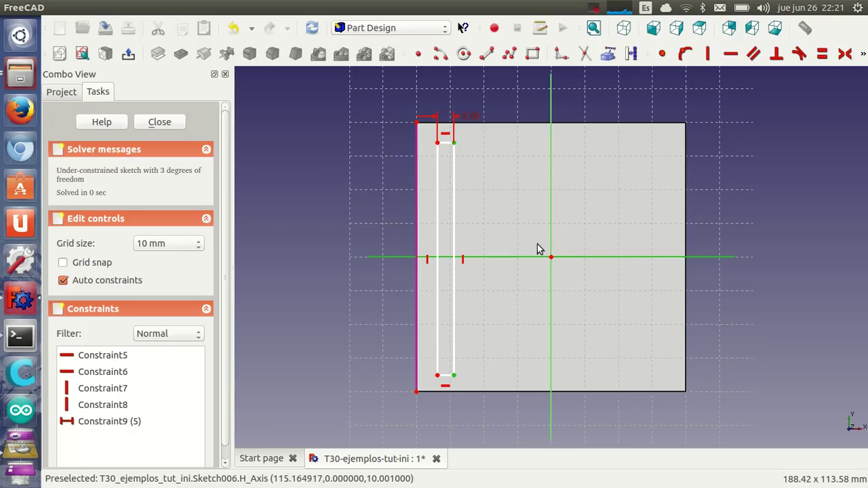
pyautogui.click(844, 54)
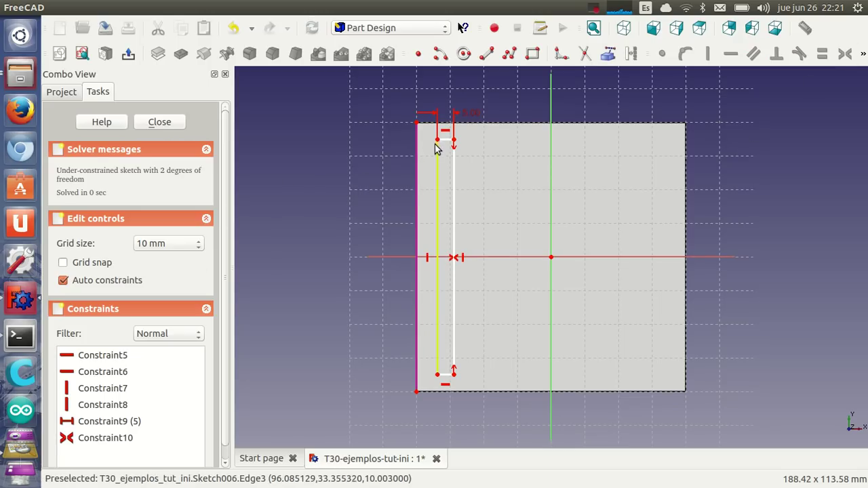
# Step: Constrain the rib 5 mm horizontally from the plate's left edge
pyautogui.click(438, 139)
pyautogui.click(417, 124)
pyautogui.click(863, 53)
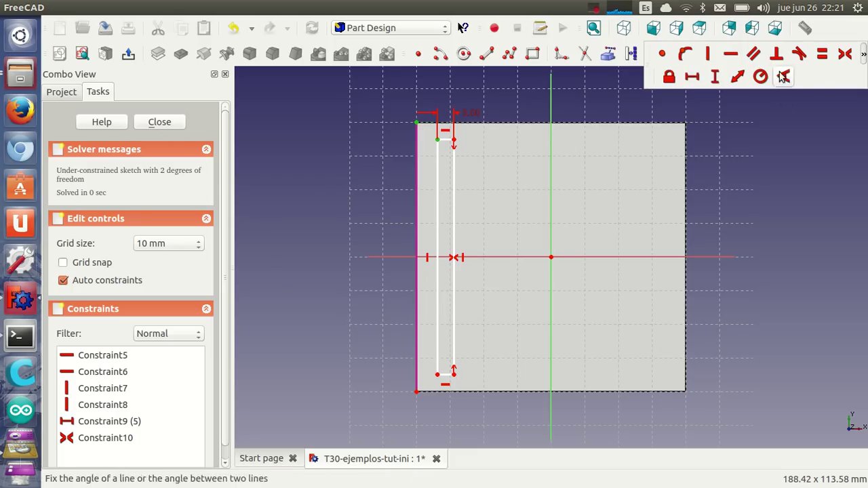
pyautogui.click(692, 76)
pyautogui.click(505, 182)
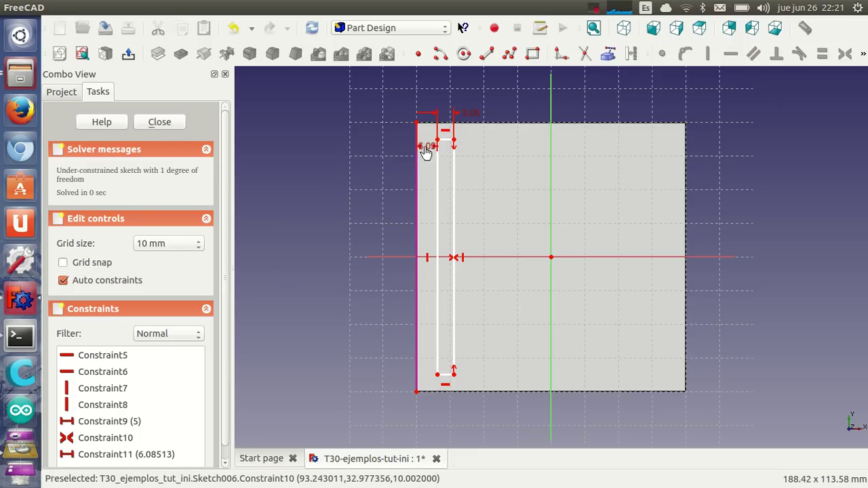
pyautogui.doubleClick(397, 150)
pyautogui.write('5')
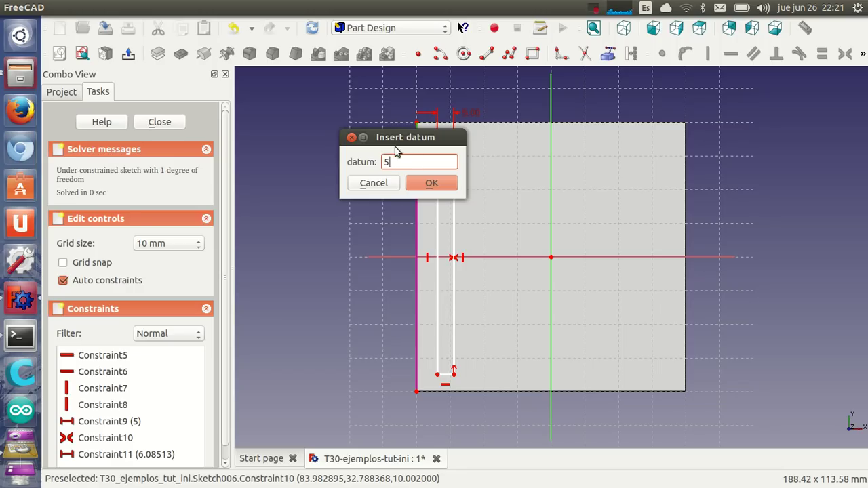
pyautogui.click(429, 183)
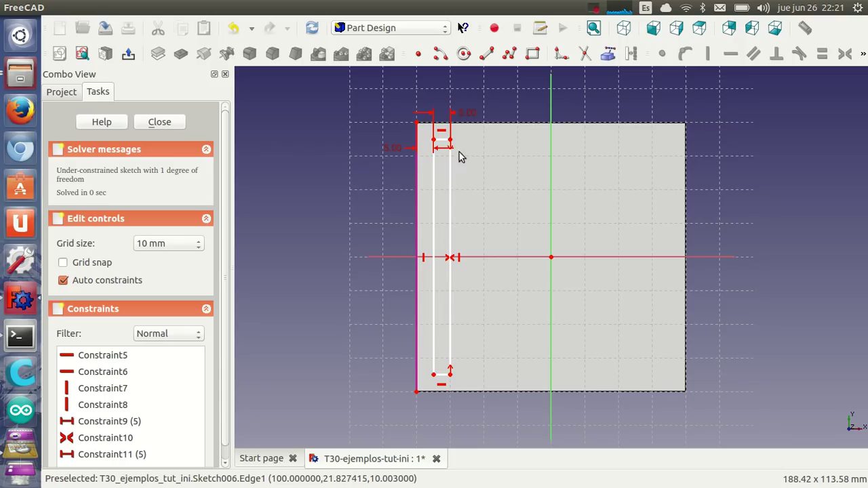
# Step: Constrain the rib 5 mm below the plate's top edge and close the sketch
pyautogui.moveTo(450, 142)
pyautogui.mouseDown()
pyautogui.moveTo(453, 162)
pyautogui.moveTo(451, 149)
pyautogui.mouseUp()
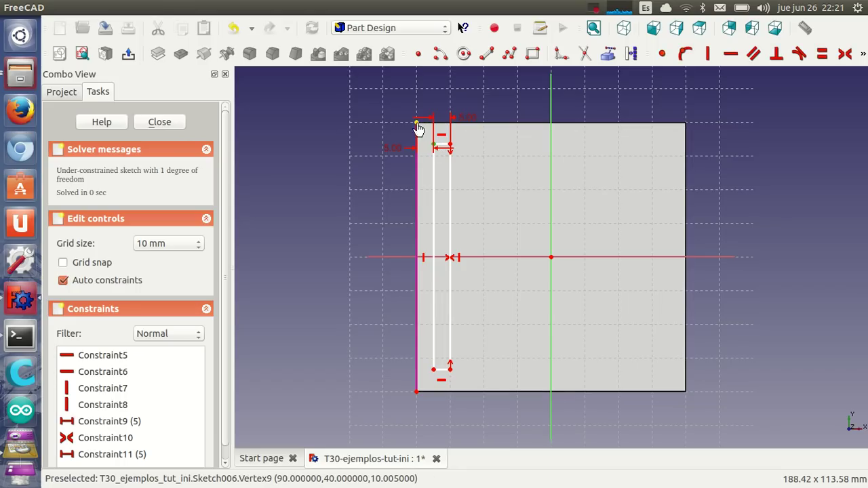
pyautogui.click(864, 55)
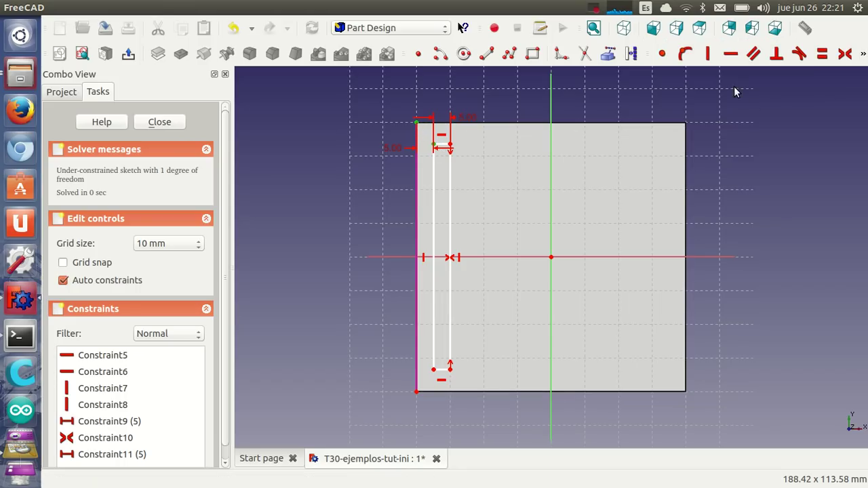
pyautogui.click(863, 54)
pyautogui.click(717, 80)
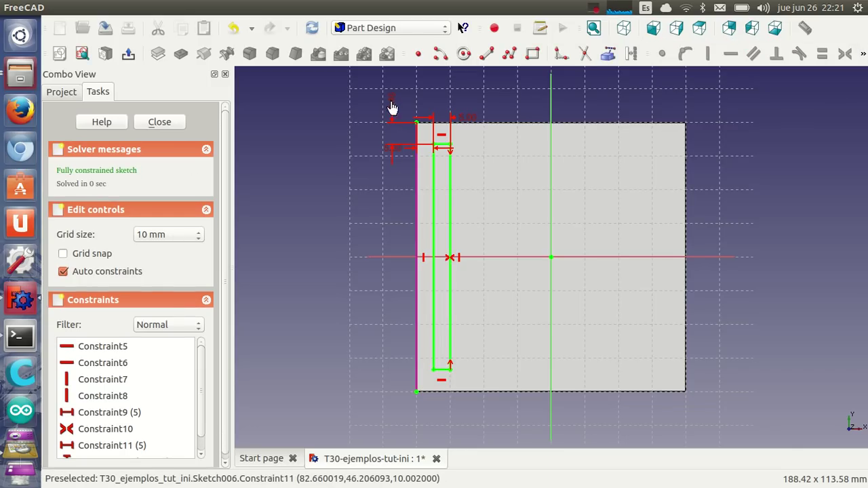
pyautogui.doubleClick(392, 102)
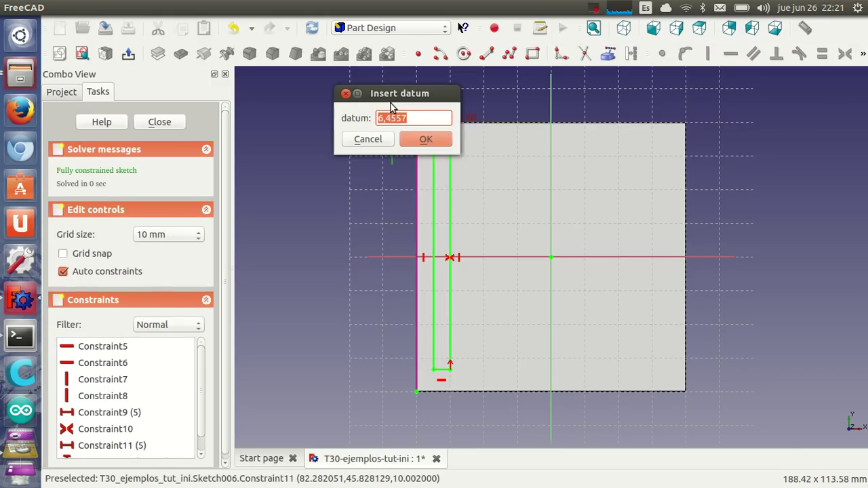
pyautogui.write('5')
pyautogui.click(426, 139)
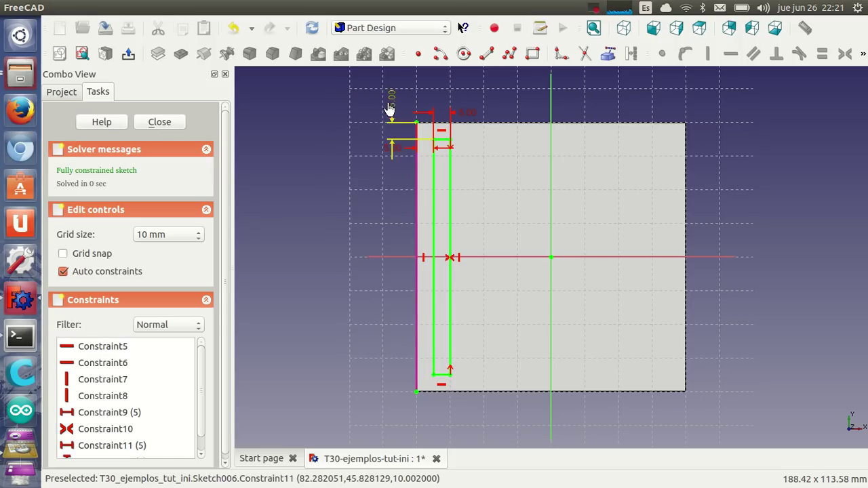
pyautogui.click(160, 122)
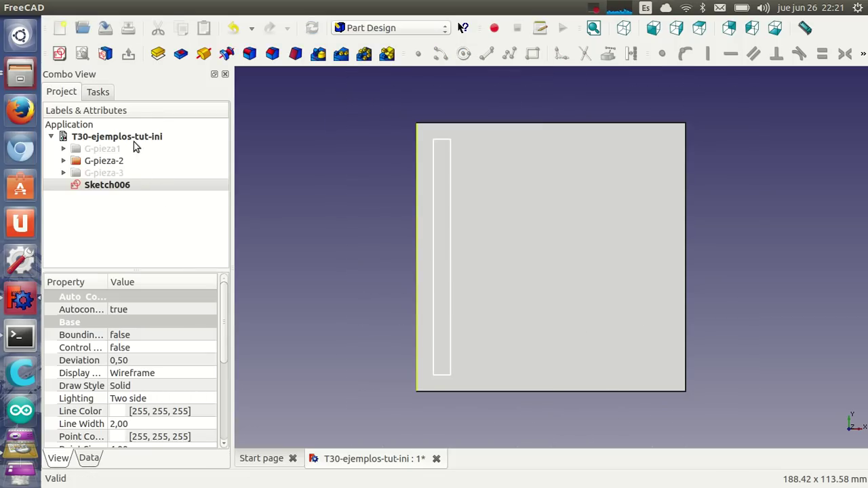
# Step: Pad the rib sketch 10 mm as Pad004 and begin a linear pattern of it
pyautogui.click(98, 91)
pyautogui.click(72, 148)
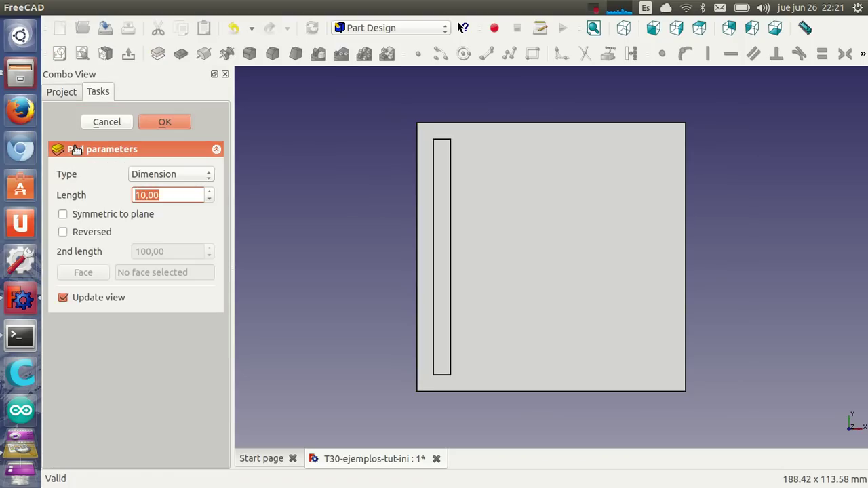
pyautogui.click(158, 124)
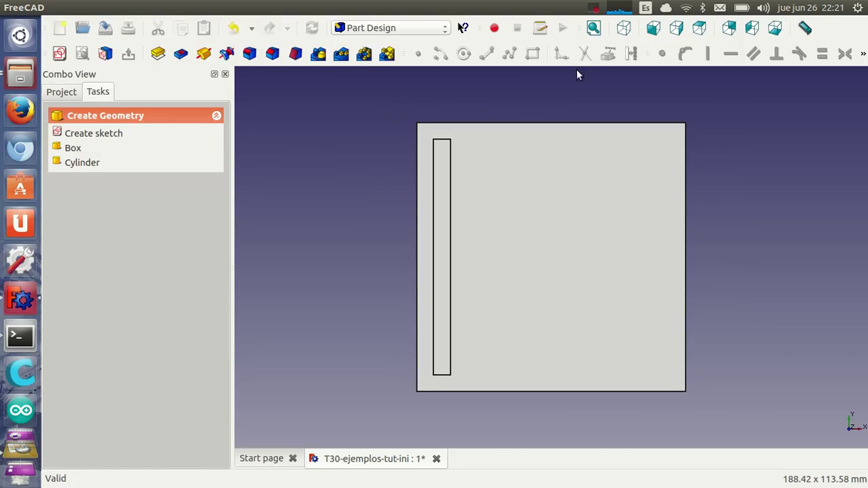
pyautogui.click(626, 28)
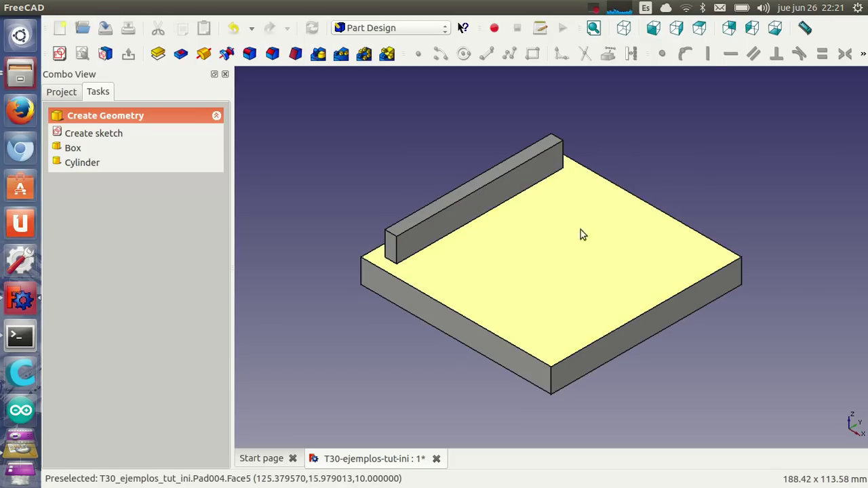
pyautogui.click(61, 92)
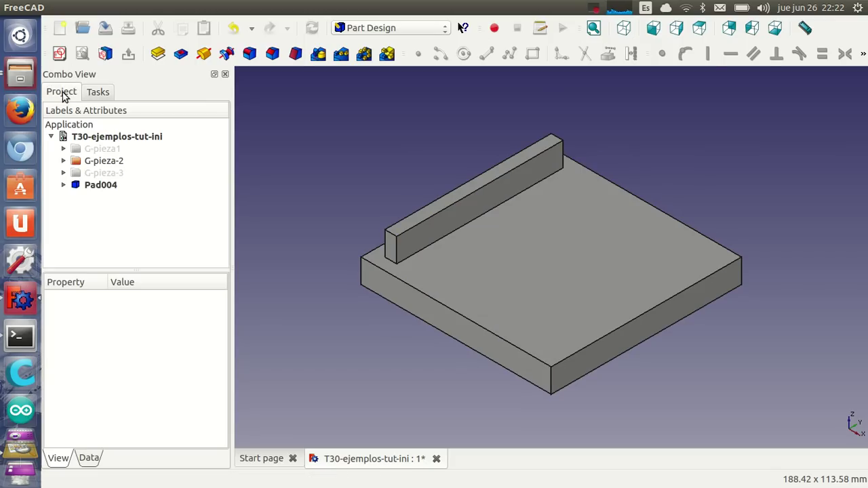
pyautogui.click(101, 186)
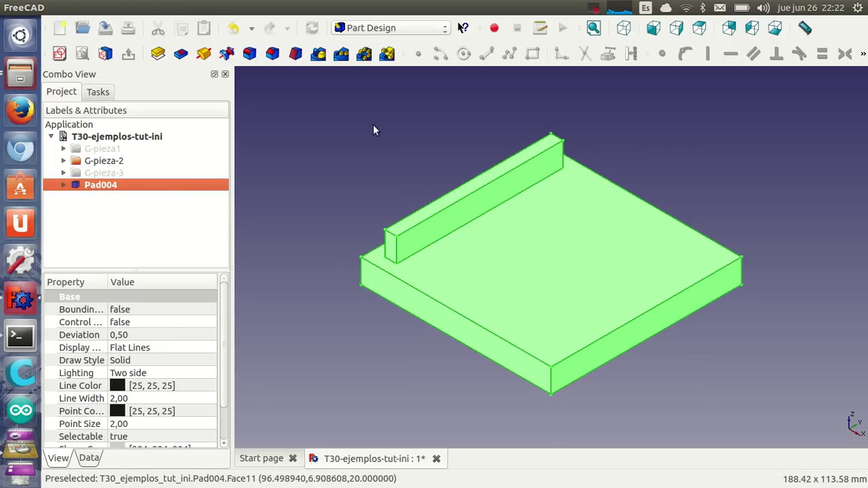
pyautogui.click(343, 54)
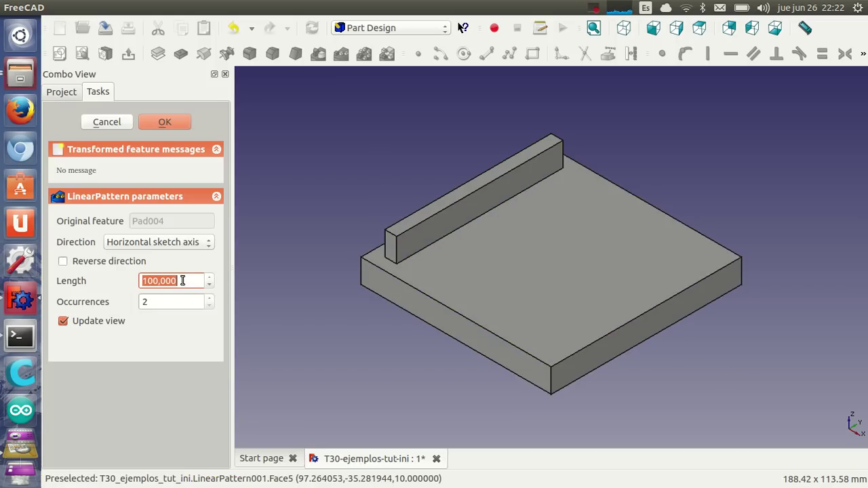
# Step: Set LinearPattern001 to a 65 mm length with 5 rib occurrences and confirm it
pyautogui.write('60')
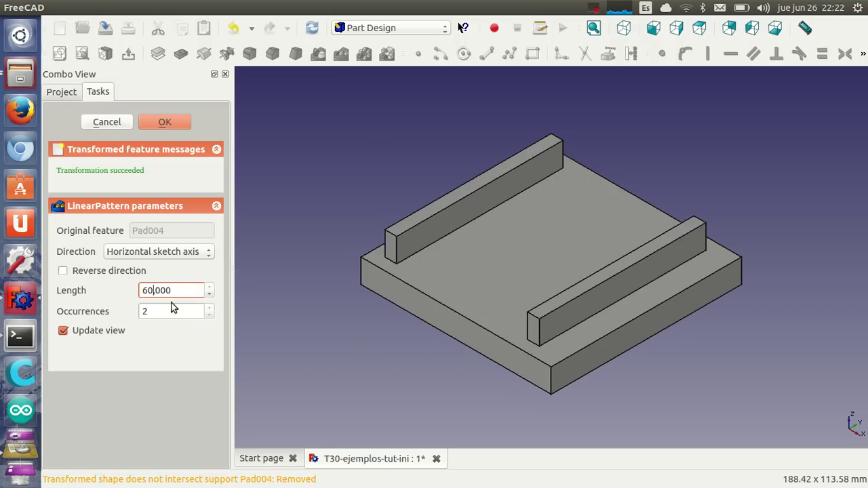
pyautogui.scroll(2, 168, 290)
pyautogui.scroll(1, 171, 291)
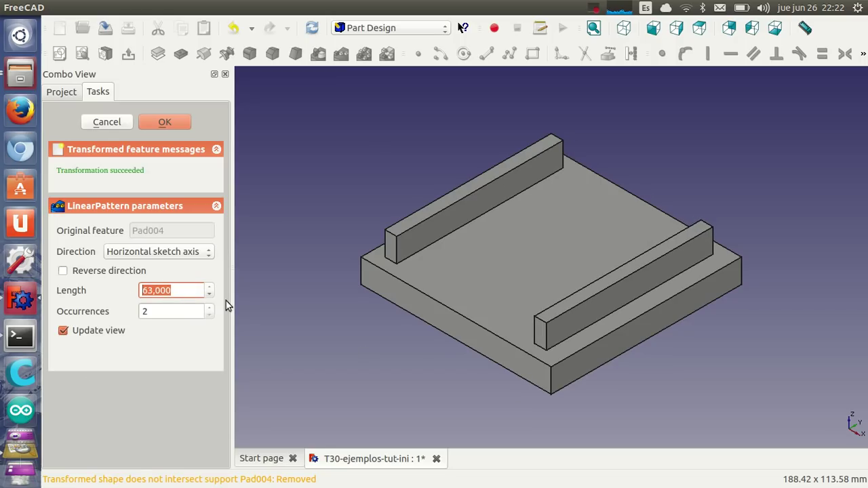
pyautogui.scroll(2, 179, 290)
pyautogui.scroll(2, 179, 290)
pyautogui.scroll(2, 179, 290)
pyautogui.scroll(1, 179, 290)
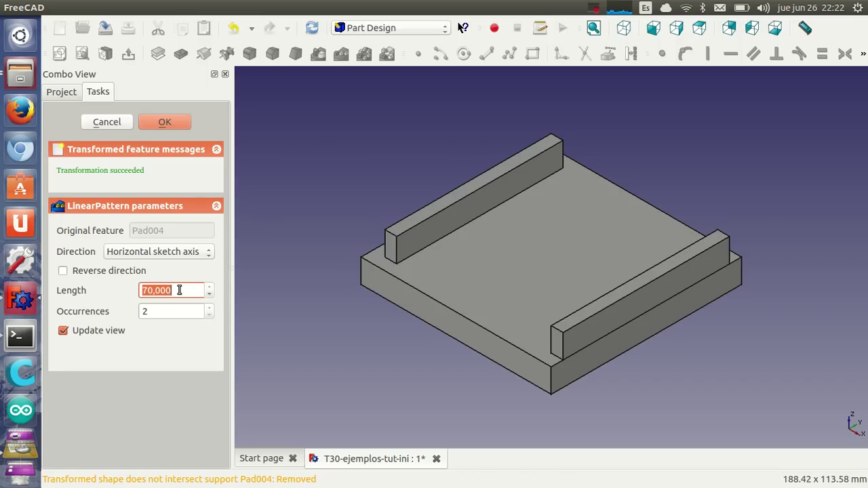
pyautogui.scroll(-1, 179, 290)
pyautogui.scroll(-1, 179, 290)
pyautogui.scroll(-1, 179, 290)
pyautogui.scroll(-1, 179, 291)
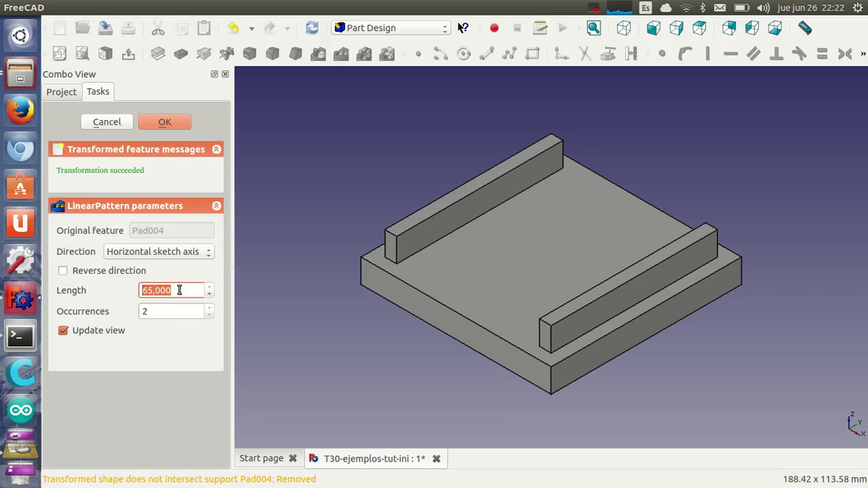
pyautogui.click(192, 309)
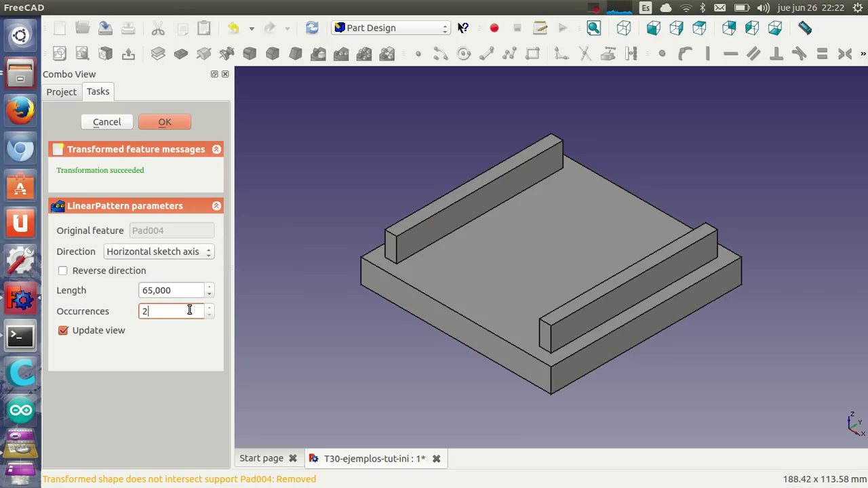
pyautogui.scroll(2, 189, 310)
pyautogui.scroll(1, 189, 310)
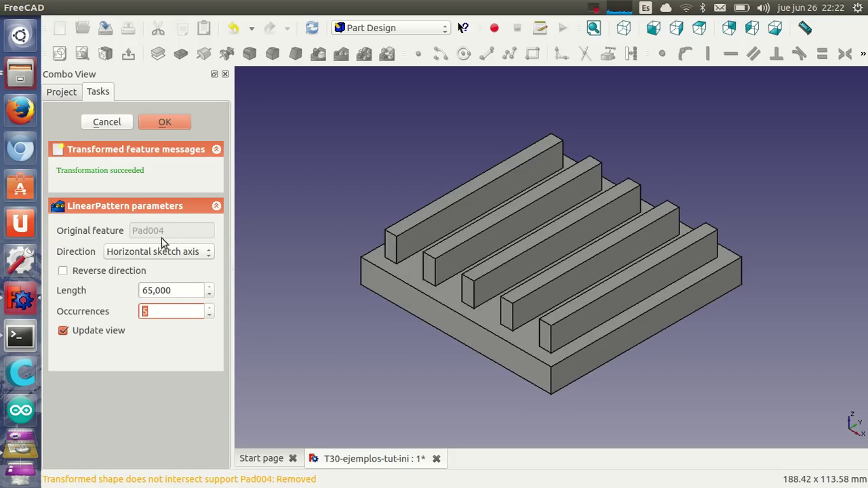
pyautogui.click(165, 121)
pyautogui.moveTo(455, 375)
pyautogui.mouseDown(button='middle')
pyautogui.moveTo(529, 428)
pyautogui.moveTo(493, 385)
pyautogui.moveTo(482, 388)
pyautogui.moveTo(461, 367)
pyautogui.mouseUp(button='middle')
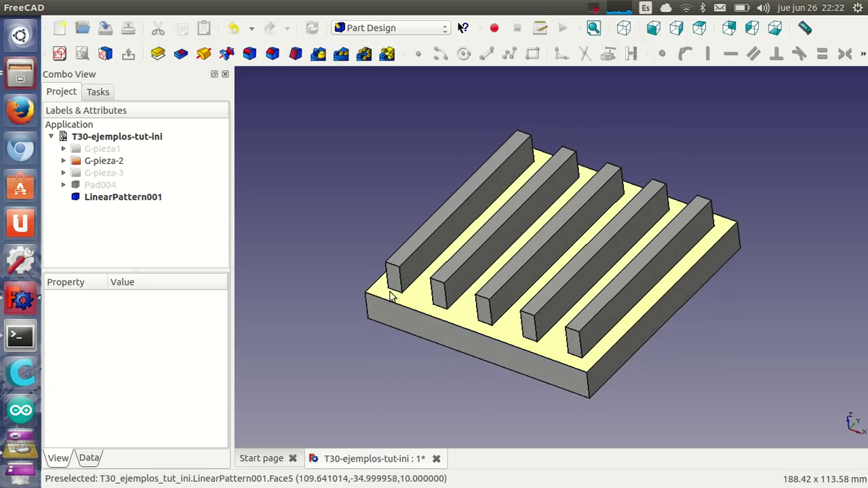
# Step: Move Pad004 and LinearPattern001 into the G-pieza-2 group
pyautogui.click(116, 197)
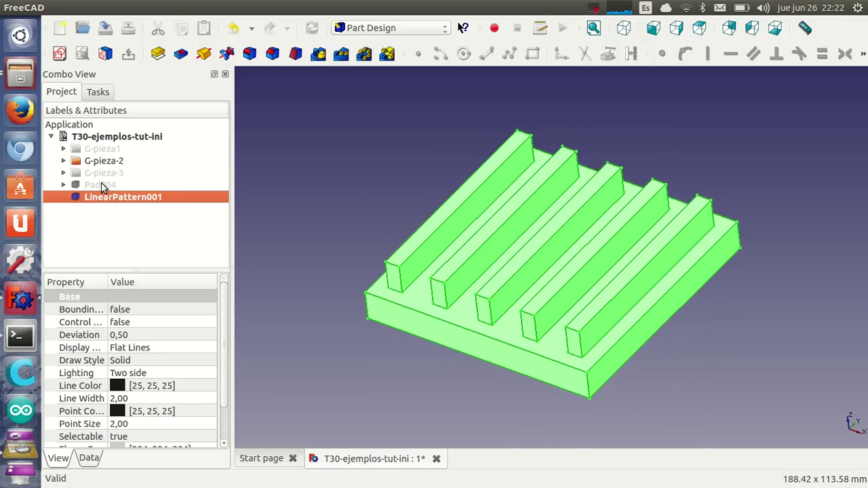
pyautogui.click(102, 185)
pyautogui.keyDown('ctrl'); pyautogui.click(110, 203); pyautogui.keyUp('ctrl')
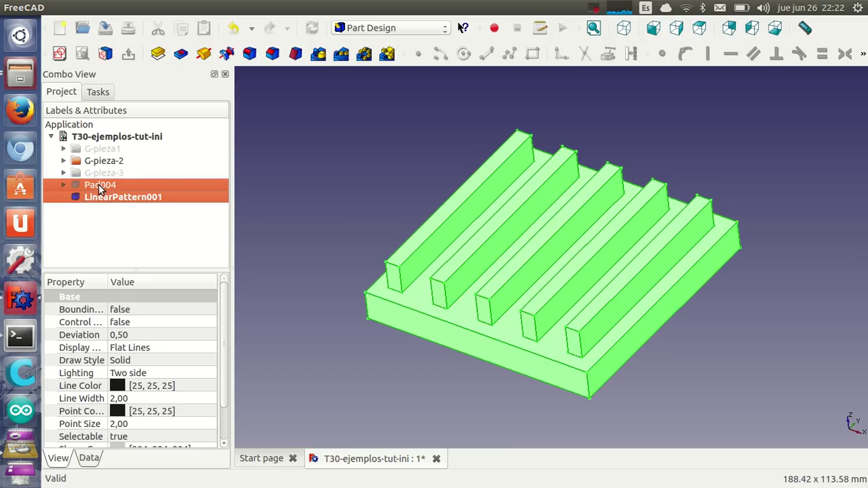
pyautogui.moveTo(100, 185); pyautogui.dragTo(107, 163)
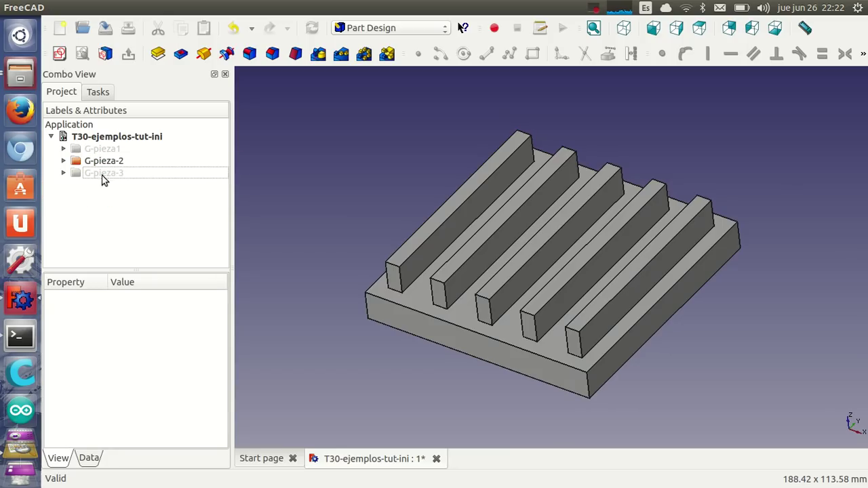
# Step: Hide G-pieza-2, show the G-pieza-3 disc fitted in view, and select its top face
pyautogui.click(103, 163)
pyautogui.press('space')
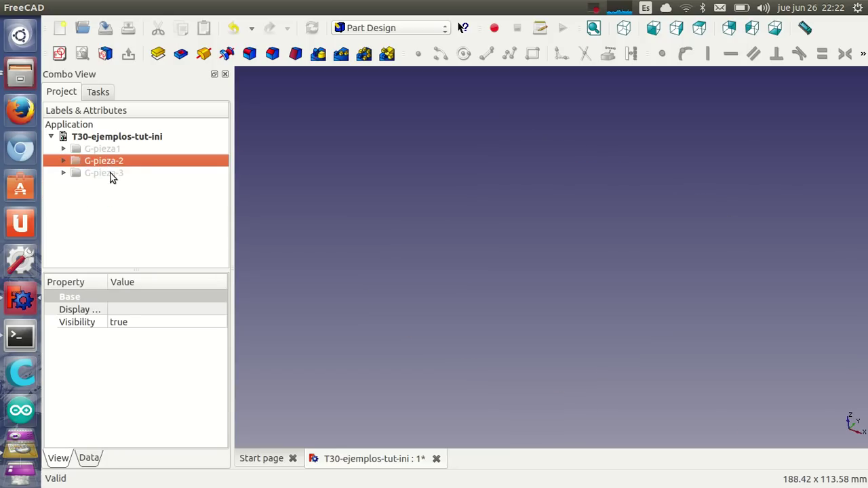
pyautogui.click(108, 174)
pyautogui.press('space')
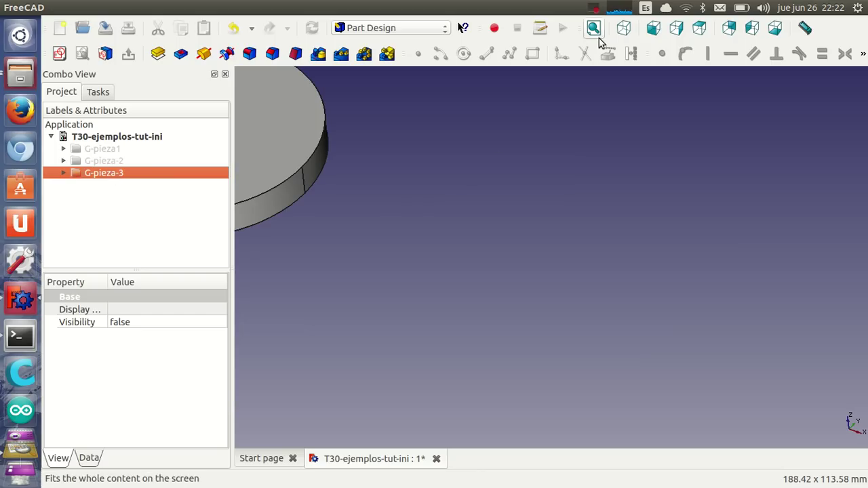
pyautogui.click(594, 28)
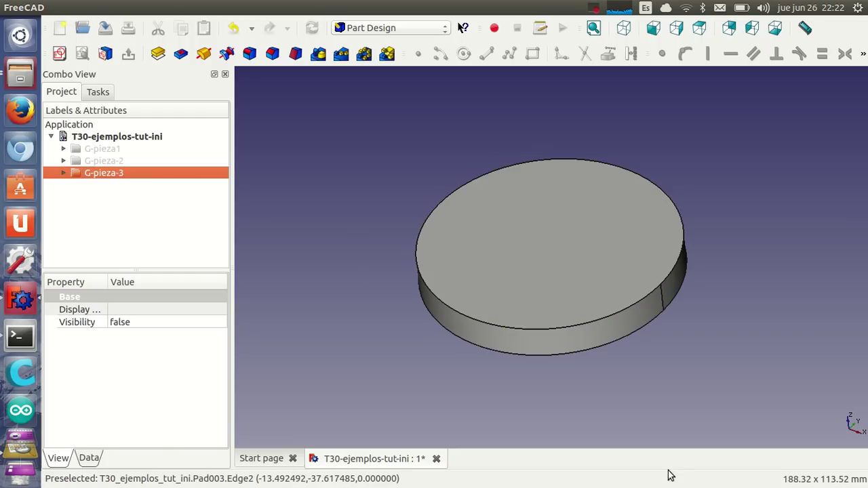
pyautogui.click(539, 241)
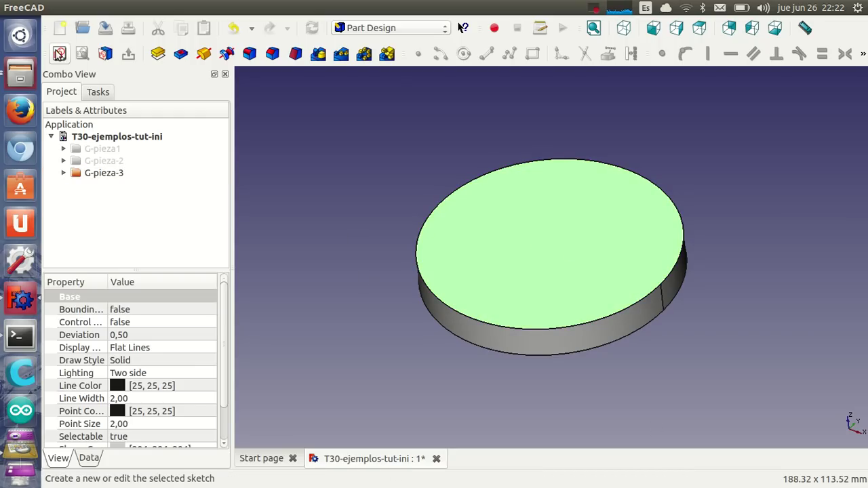
# Step: Start a sketch on the disc's top face with a small circle on the vertical axis
pyautogui.click(59, 54)
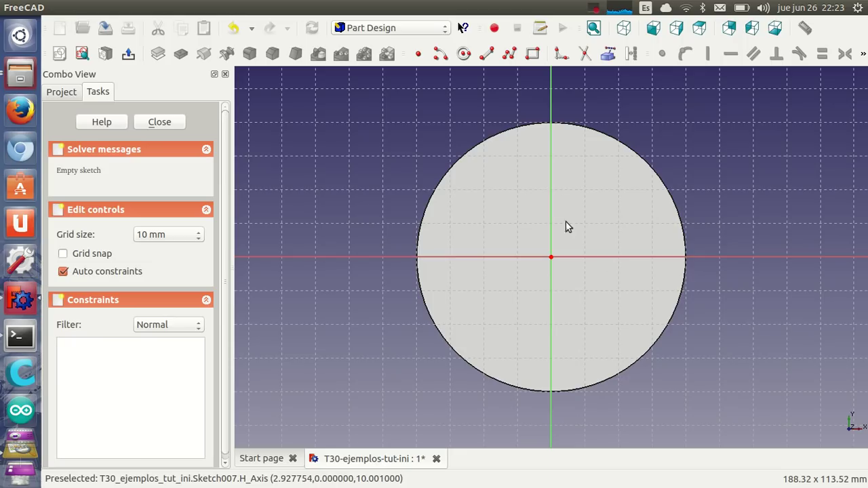
pyautogui.click(464, 53)
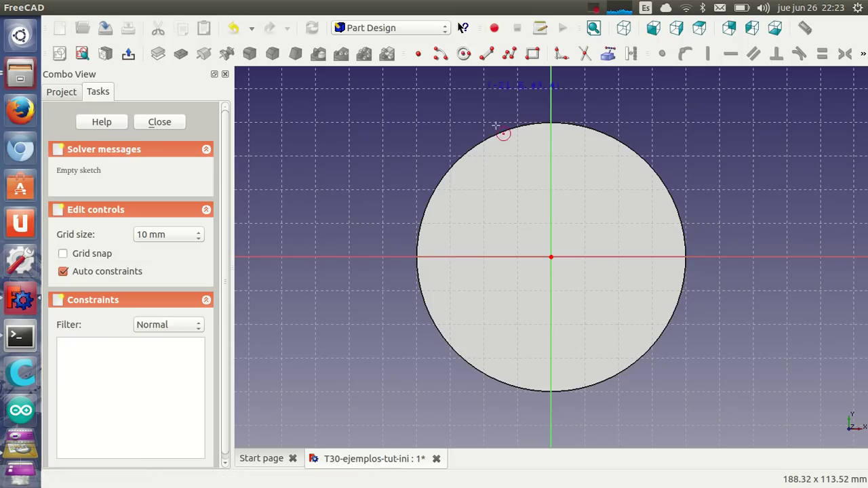
pyautogui.click(551, 154)
pyautogui.click(567, 169)
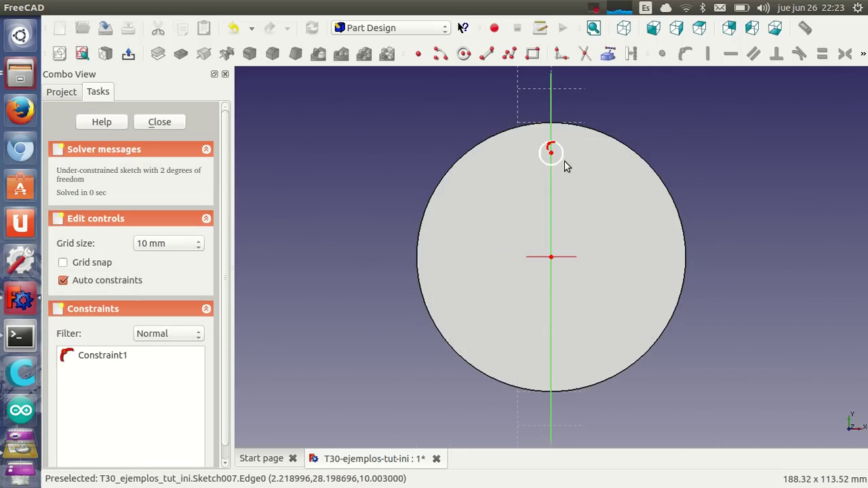
# Step: Fix the circle's radius at 5 and add the disc's outer edge as external geometry
pyautogui.click(863, 53)
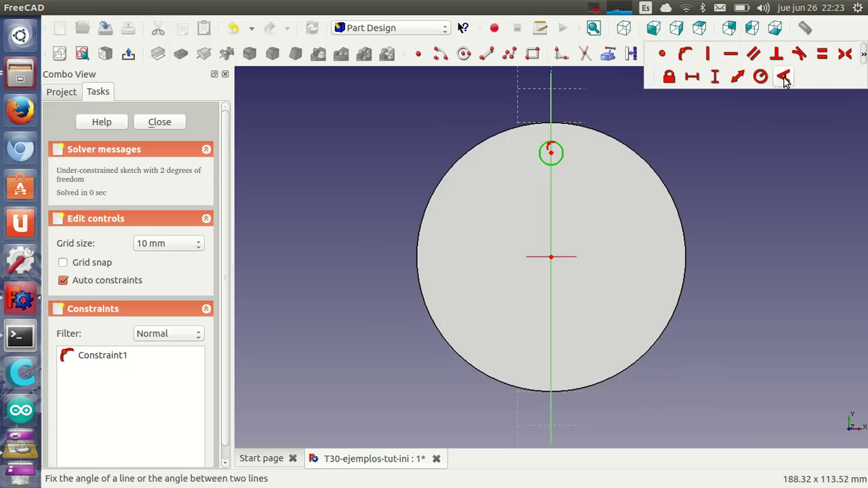
pyautogui.click(761, 77)
pyautogui.doubleClick(596, 153)
pyautogui.write('5')
pyautogui.click(628, 192)
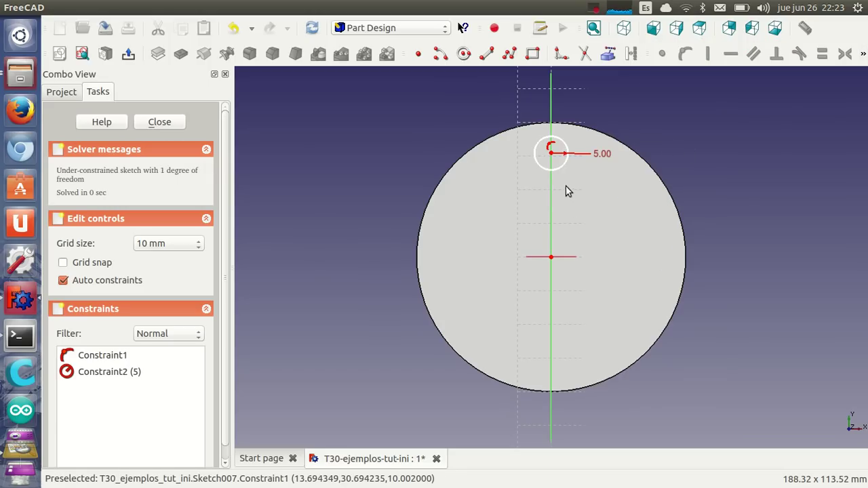
pyautogui.moveTo(554, 170); pyautogui.dragTo(557, 189)
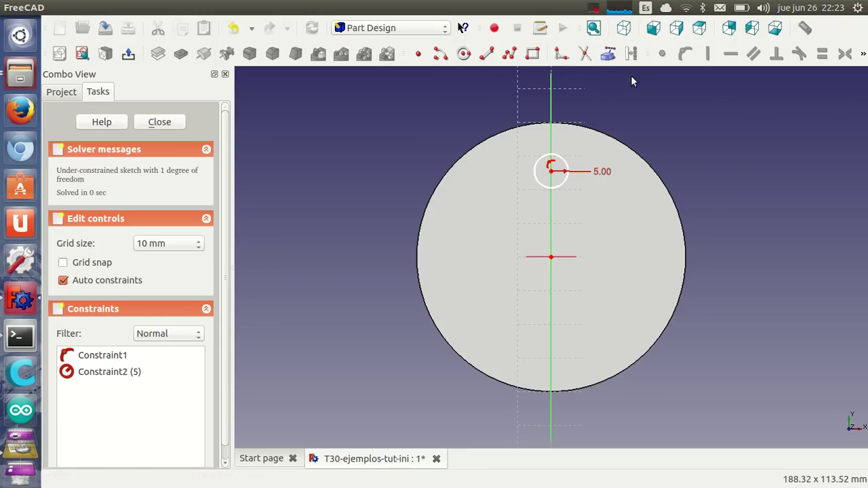
pyautogui.click(608, 54)
pyautogui.click(596, 129)
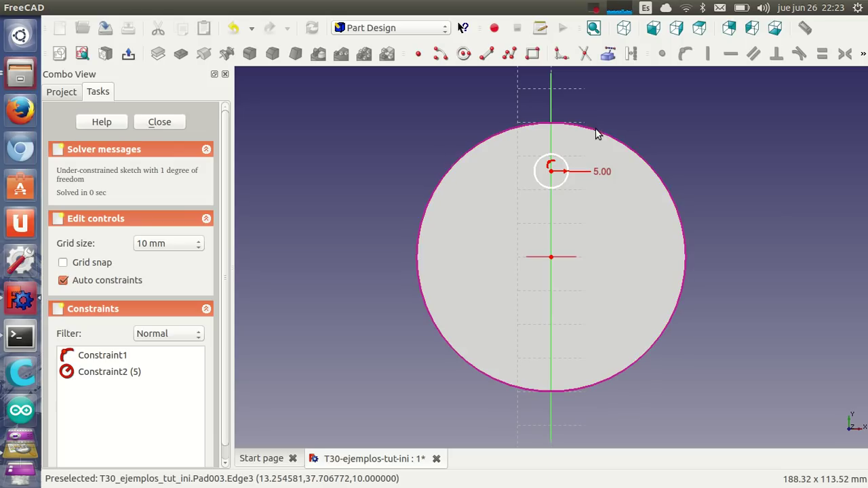
# Step: Draw a construction line from the small circle's centre up to the disc's top edge
pyautogui.click(487, 56)
pyautogui.click(551, 170)
pyautogui.click(552, 123)
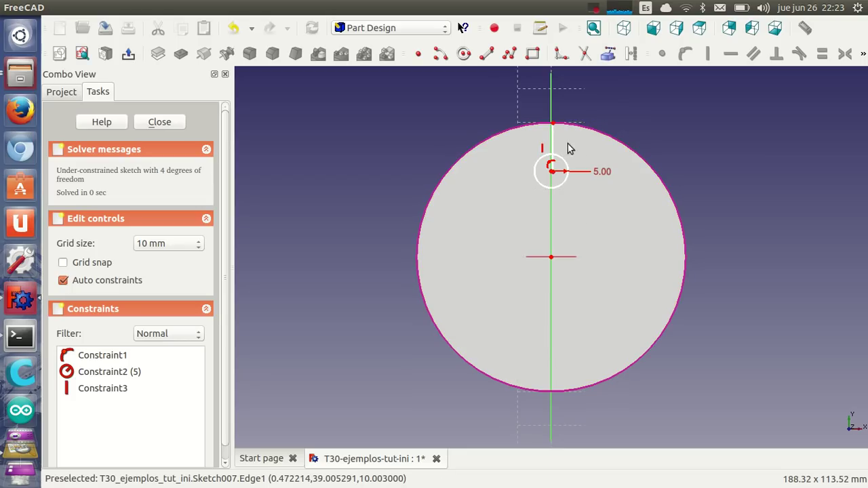
pyautogui.moveTo(554, 138); pyautogui.dragTo(564, 141)
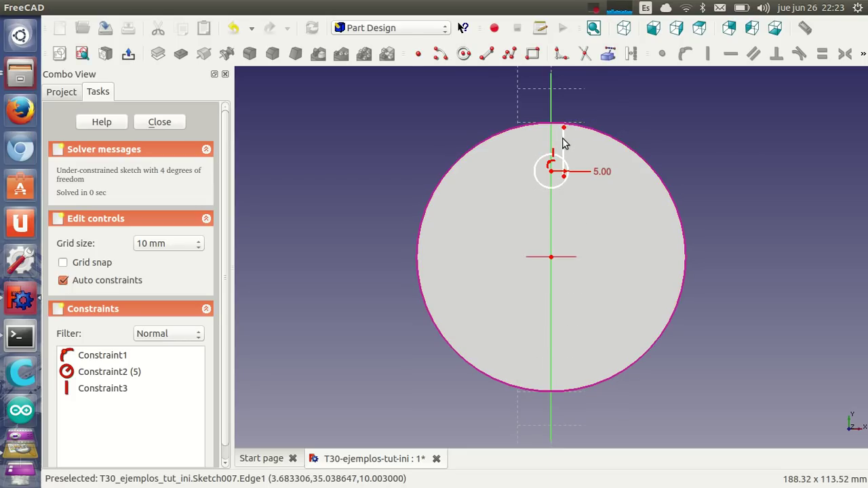
pyautogui.click(629, 58)
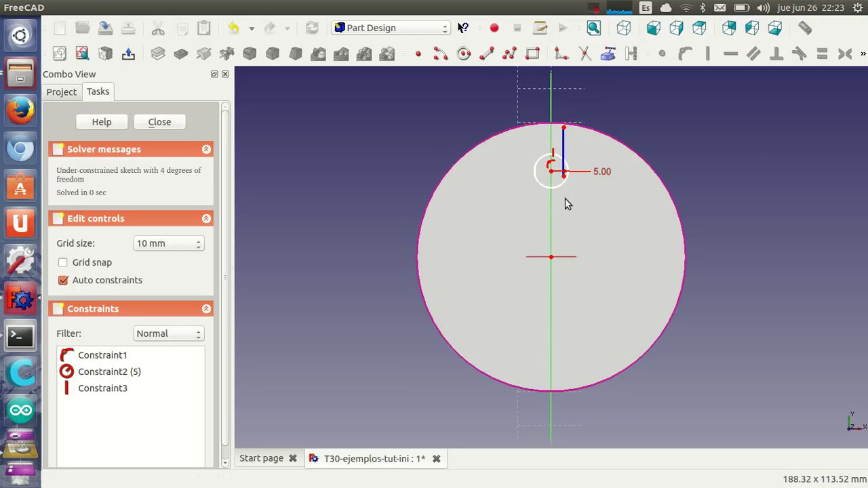
# Step: Join the line's ends to the circle centre and disc edge, then constrain its vertical distance
pyautogui.click(563, 177)
pyautogui.click(551, 172)
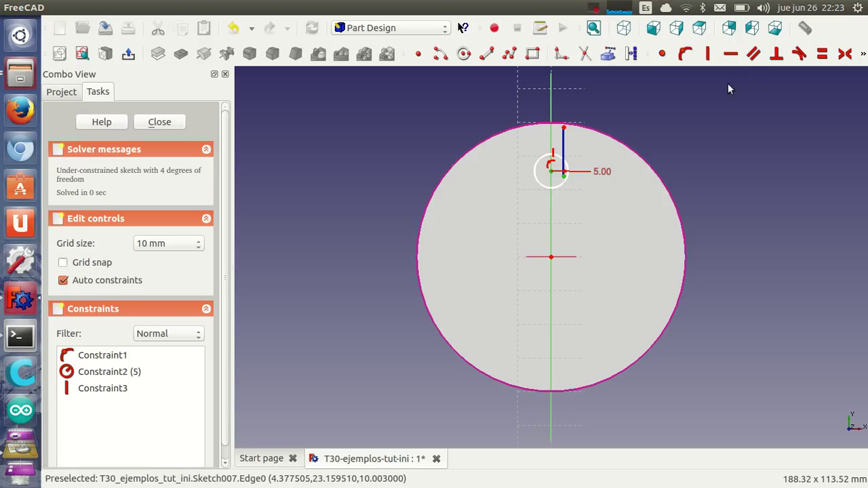
pyautogui.click(662, 56)
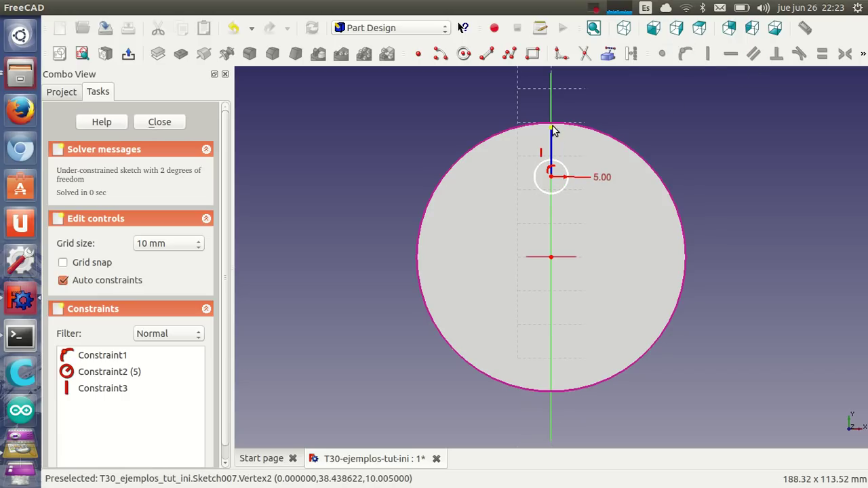
pyautogui.click(556, 127)
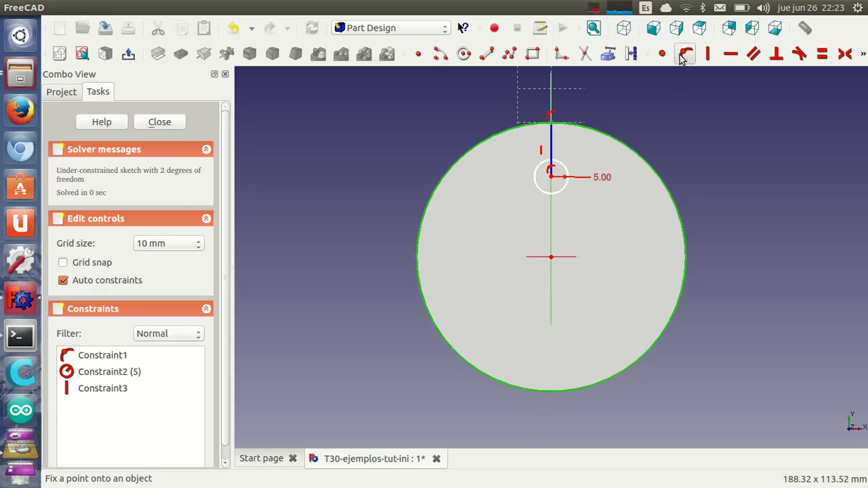
pyautogui.click(684, 57)
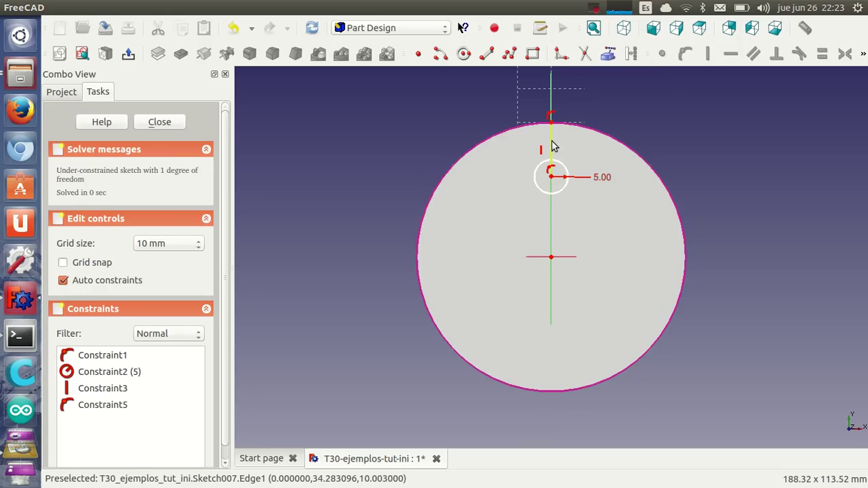
pyautogui.click(863, 56)
pyautogui.click(864, 55)
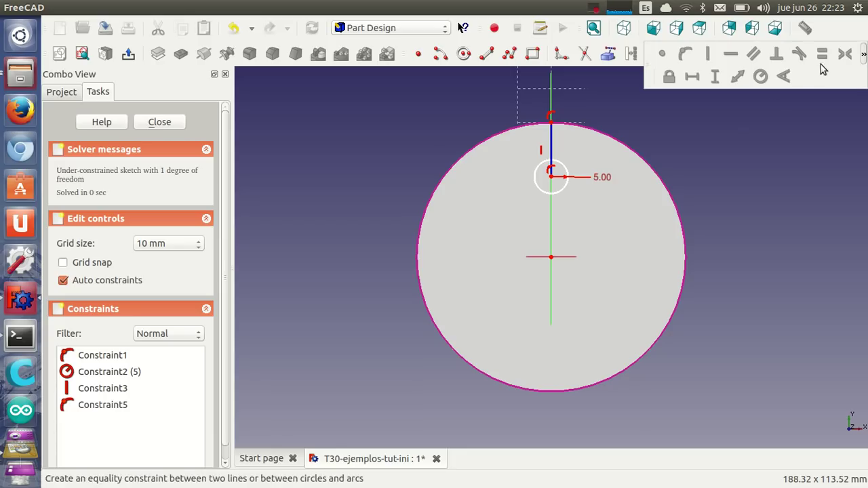
pyautogui.click(552, 143)
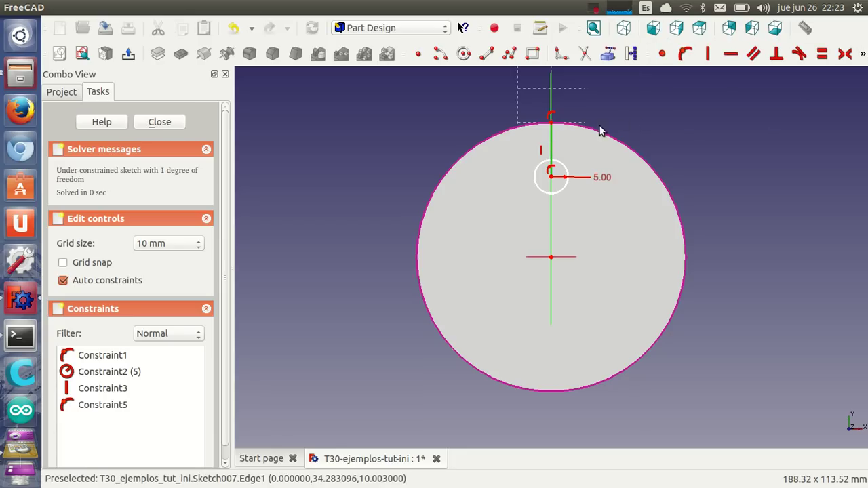
pyautogui.click(864, 55)
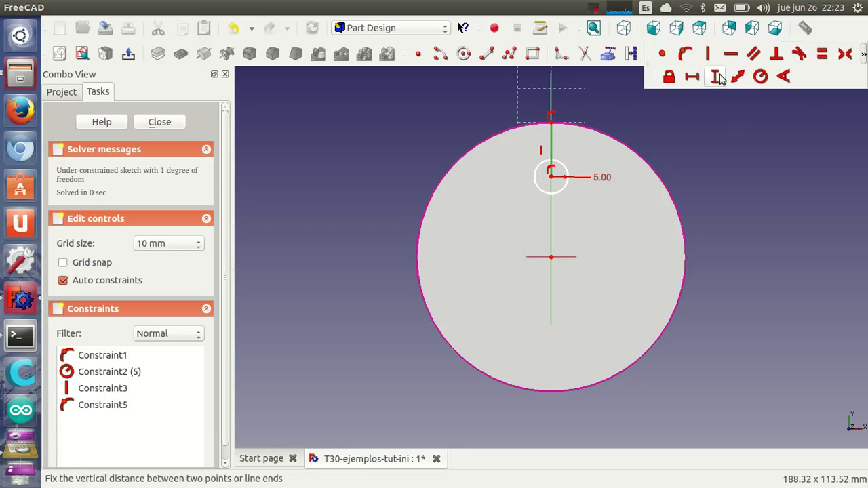
pyautogui.click(717, 76)
# Step: Set the construction line's vertical distance to 15 mm and close the fully constrained sketch
pyautogui.doubleClick(524, 146)
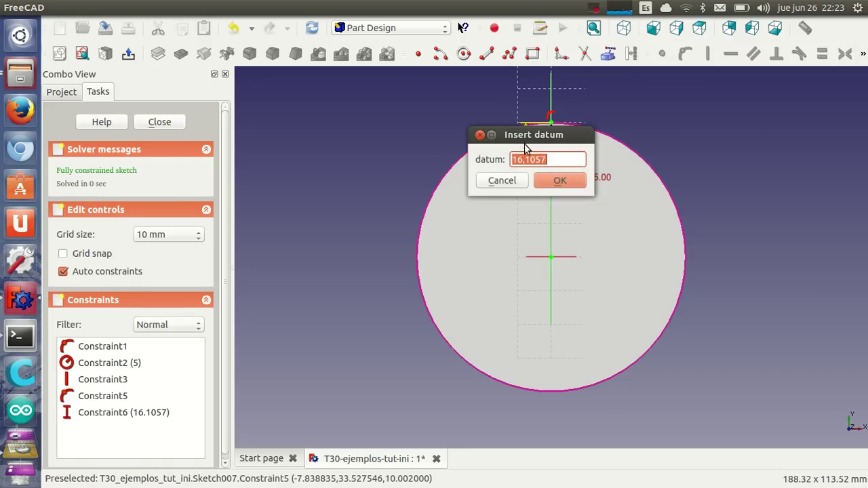
pyautogui.write('6')
pyautogui.click(555, 177)
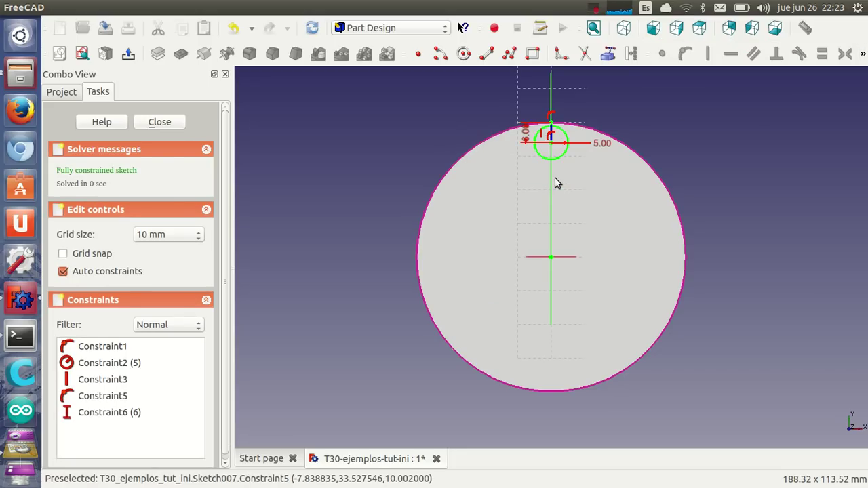
pyautogui.doubleClick(542, 136)
pyautogui.write('15')
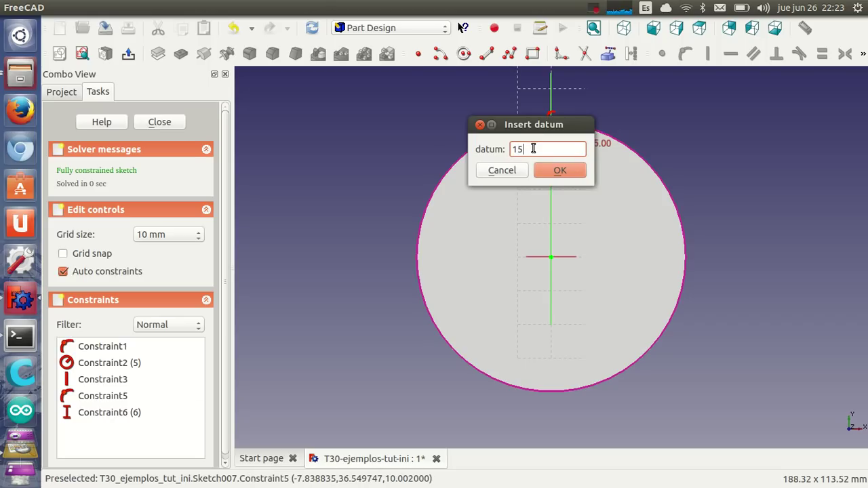
pyautogui.click(579, 171)
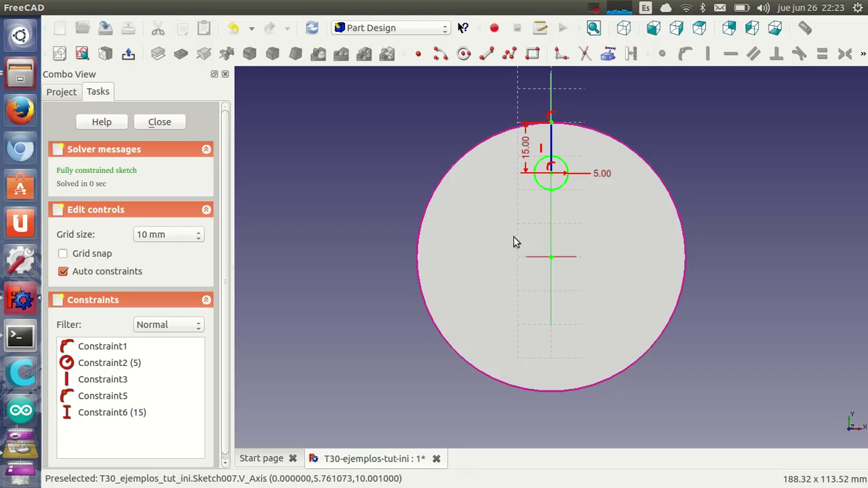
pyautogui.click(160, 123)
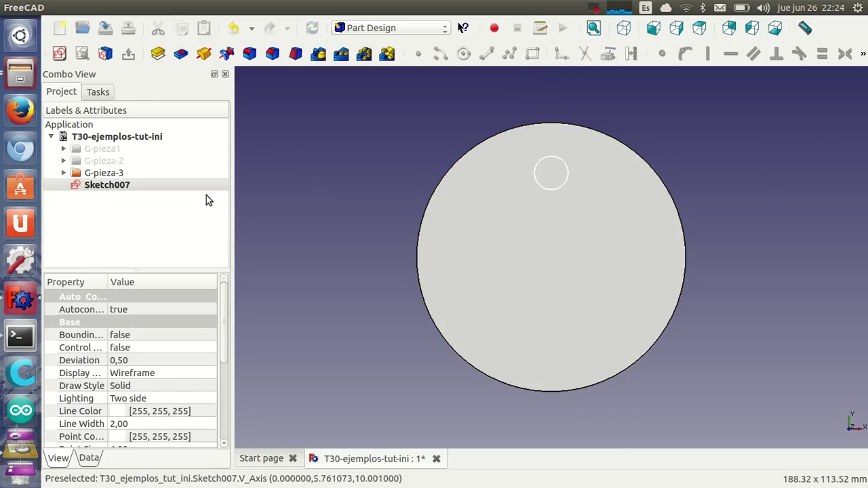
# Step: Open a Pad on the sketch, check its length type, and close the Pad panel
pyautogui.click(160, 55)
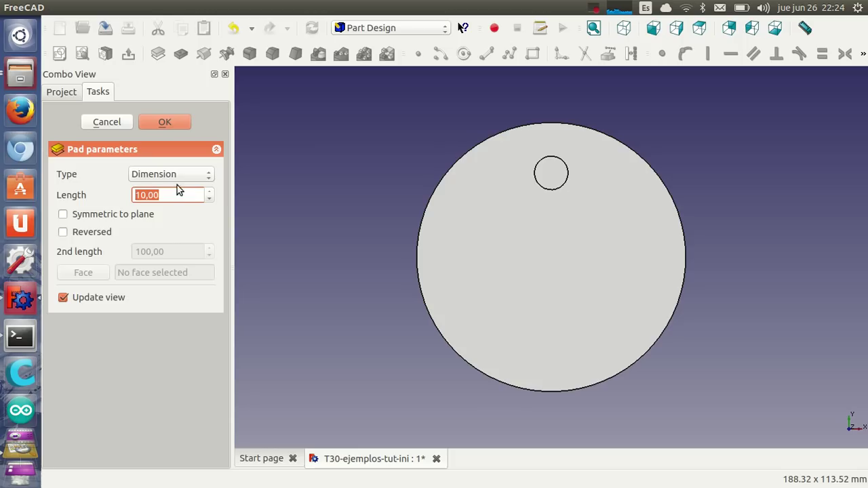
pyautogui.click(175, 175)
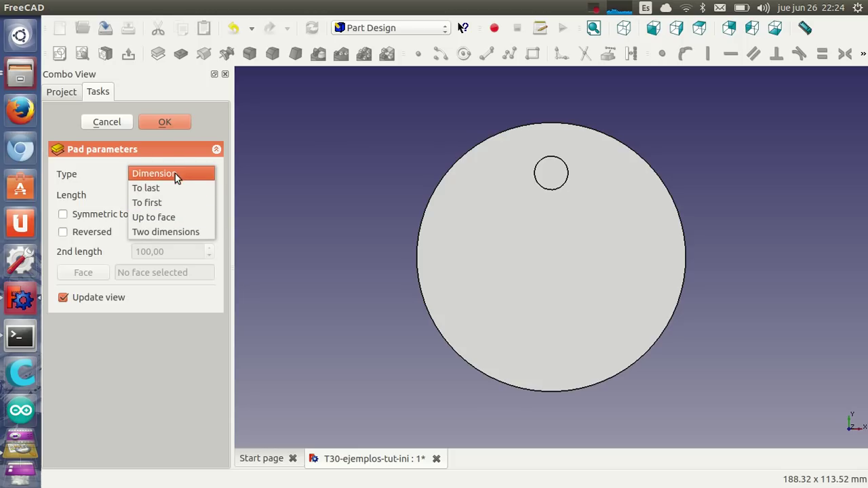
pyautogui.click(196, 128)
pyautogui.click(190, 128)
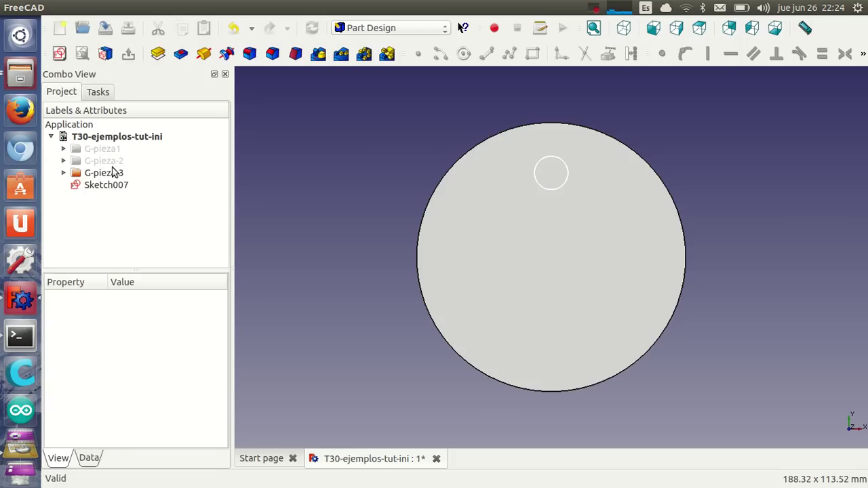
# Step: Create a 5 mm pocket from the circle sketch
pyautogui.click(180, 53)
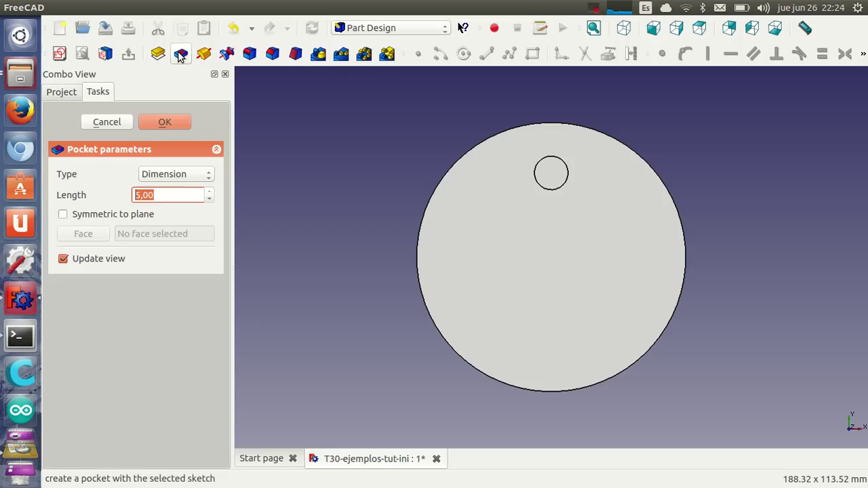
pyautogui.click(180, 174)
pyautogui.press('Escape')
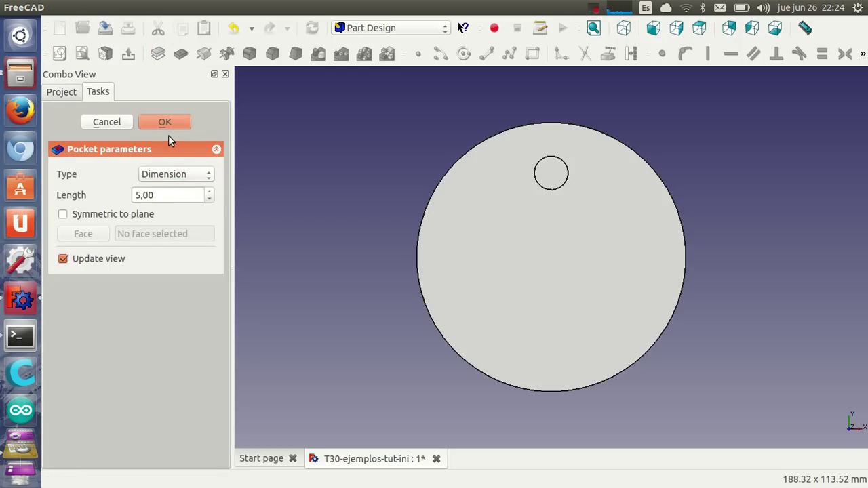
pyautogui.click(167, 122)
pyautogui.moveTo(576, 306)
pyautogui.mouseDown(button='middle')
pyautogui.moveTo(527, 217)
pyautogui.moveTo(573, 273)
pyautogui.moveTo(558, 258)
pyautogui.mouseUp(button='middle')
# Step: Change Pocket001 to Through all so the hole cuts through the whole disc
pyautogui.click(114, 185)
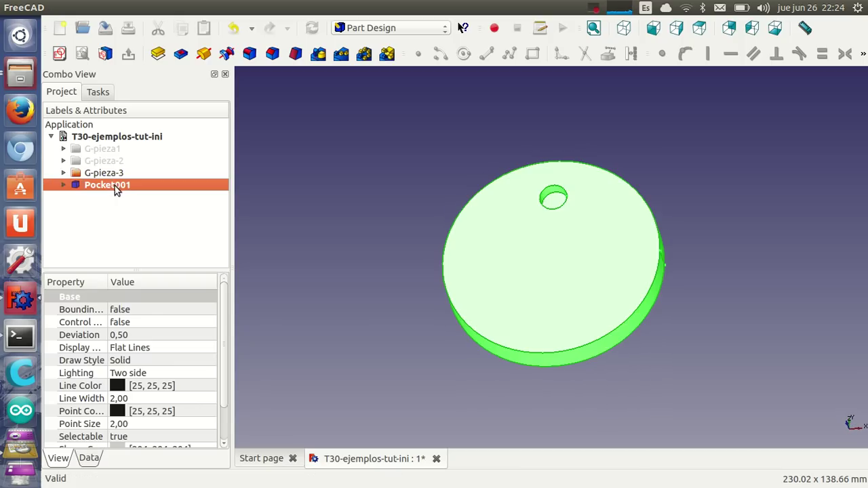
pyautogui.doubleClick(113, 186)
pyautogui.click(168, 176)
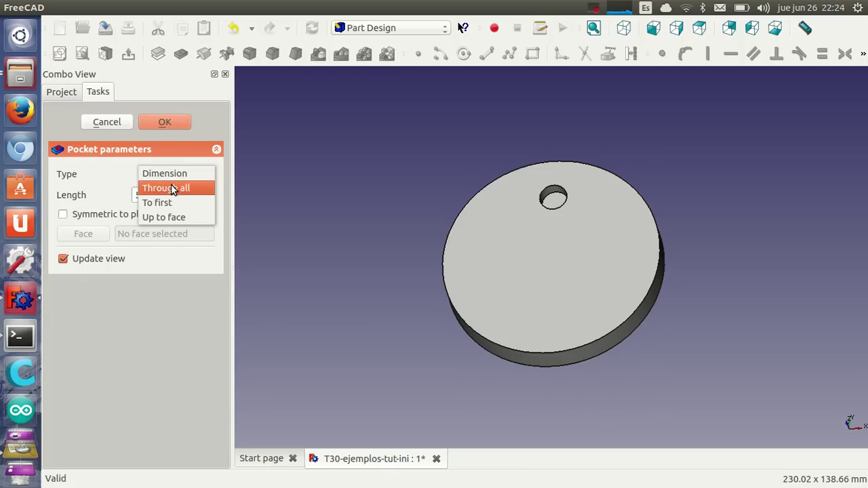
pyautogui.click(173, 189)
pyautogui.click(172, 123)
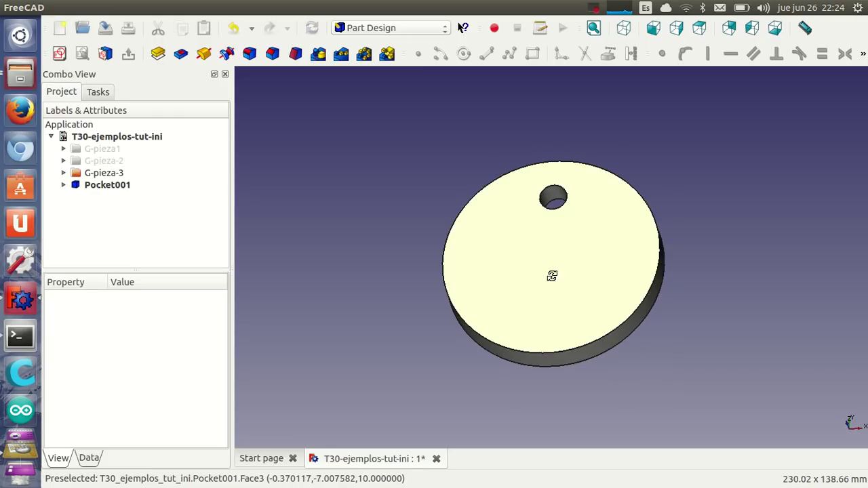
pyautogui.moveTo(550, 274); pyautogui.dragTo(568, 217, button='middle')
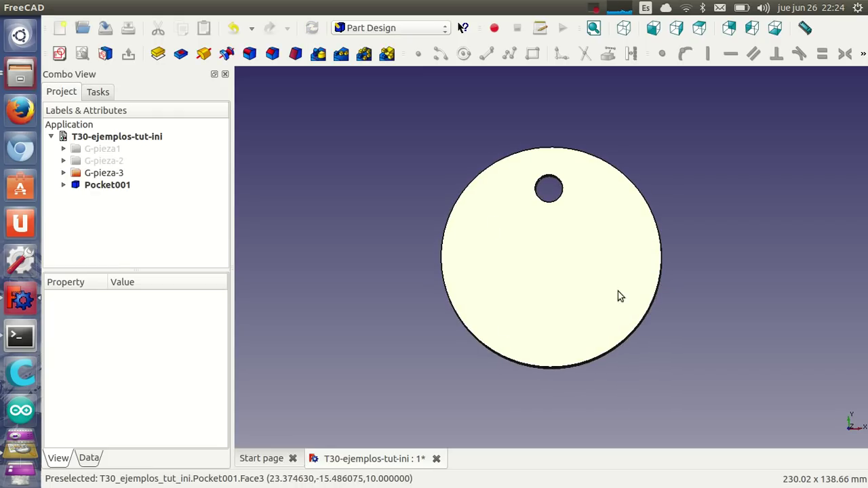
# Step: Polar-pattern the Pocket001 hole with 10 occurrences over 360° around the disc
pyautogui.click(559, 249)
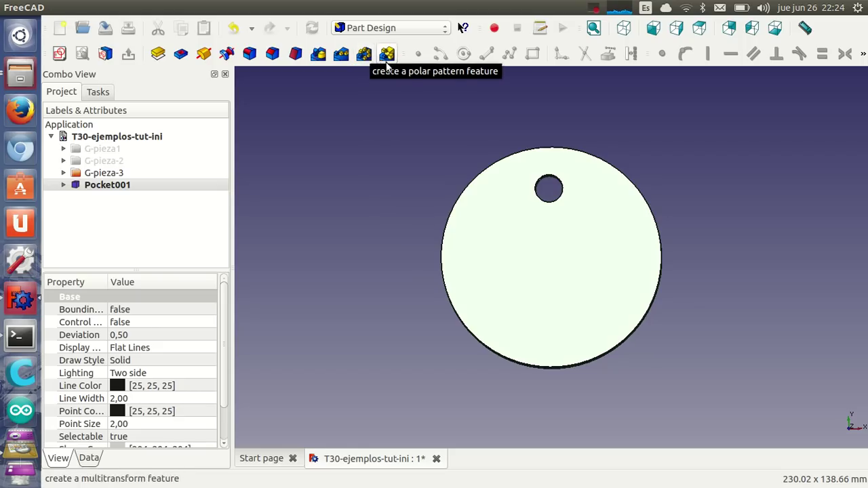
pyautogui.click(365, 54)
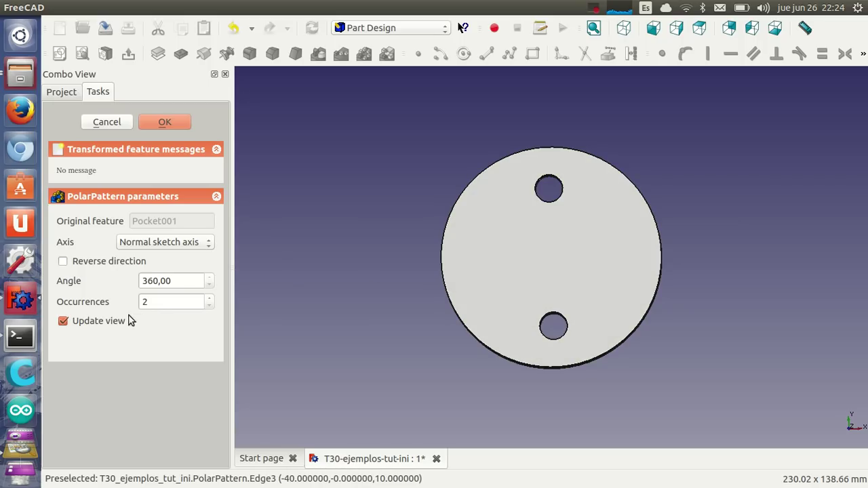
pyautogui.scroll(1, 156, 306)
pyautogui.scroll(1, 155, 306)
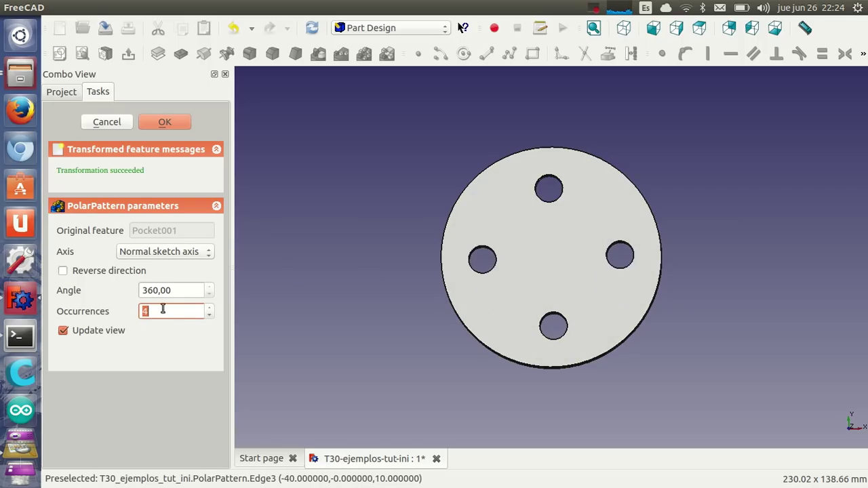
pyautogui.scroll(1, 162, 312)
pyautogui.scroll(2, 162, 313)
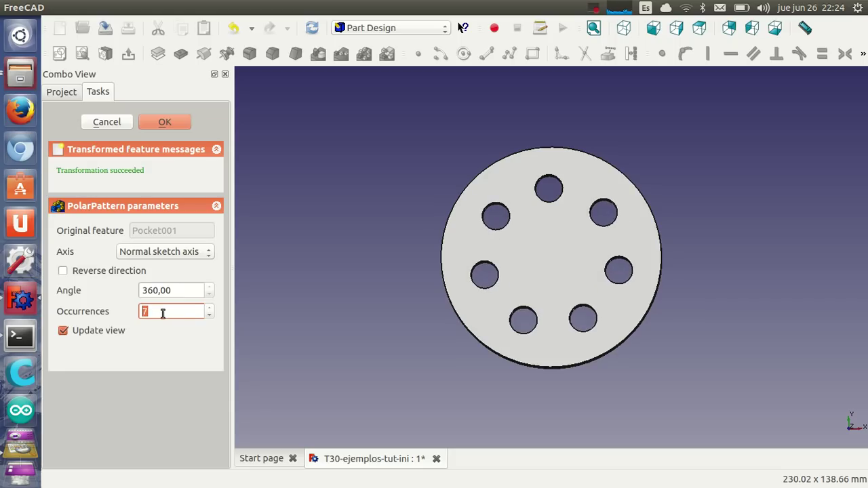
pyautogui.scroll(1, 163, 313)
pyautogui.scroll(1, 163, 313)
pyautogui.scroll(1, 163, 313)
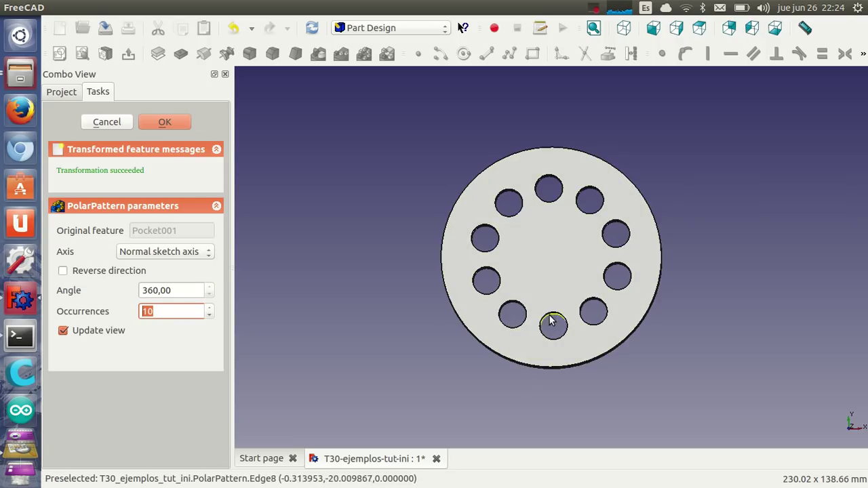
pyautogui.click(163, 124)
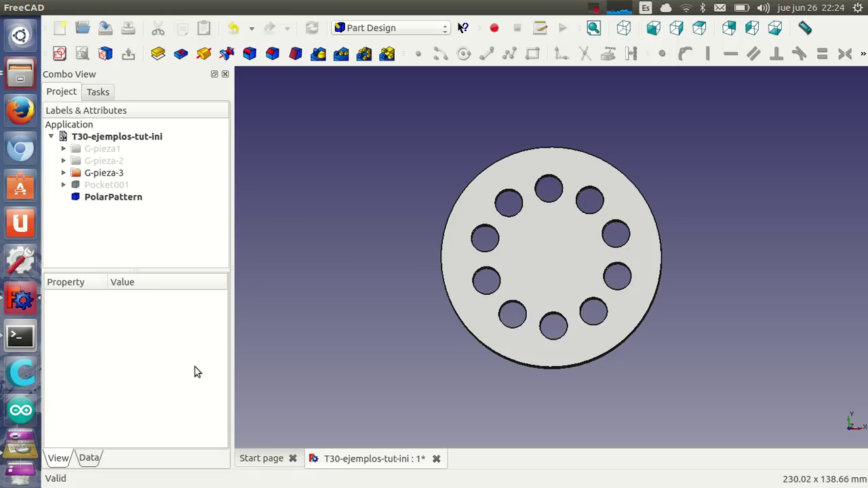
# Step: Open the exercise images and page from peine-1 through peine-3 to lego-1
pyautogui.click(20, 354)
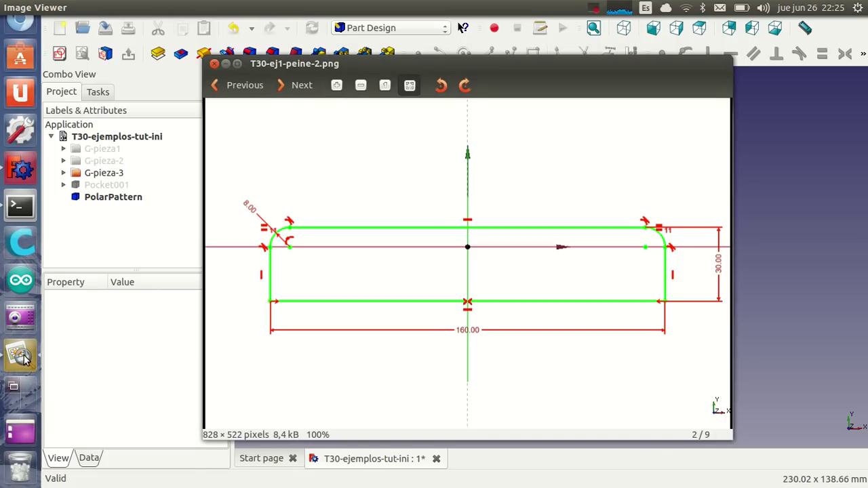
pyautogui.click(256, 87)
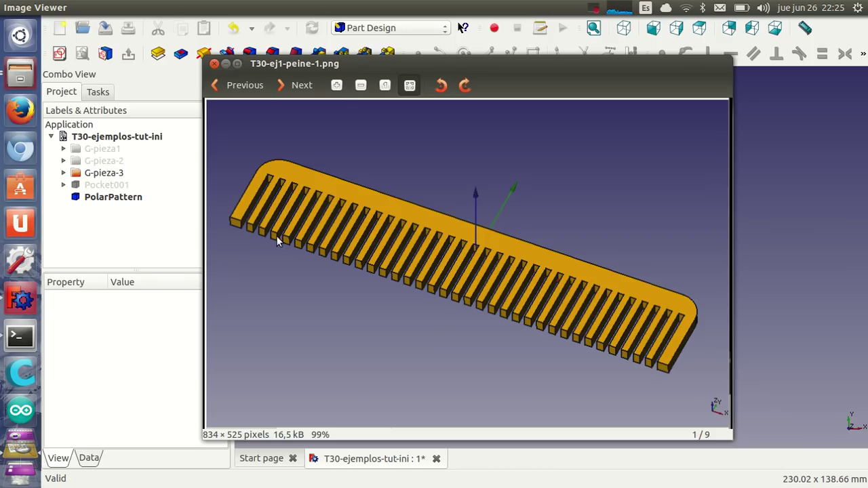
pyautogui.click(282, 85)
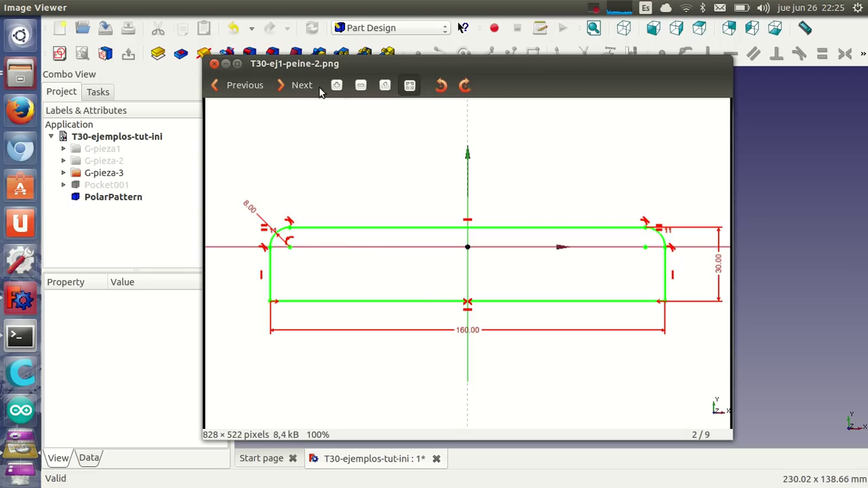
pyautogui.click(302, 90)
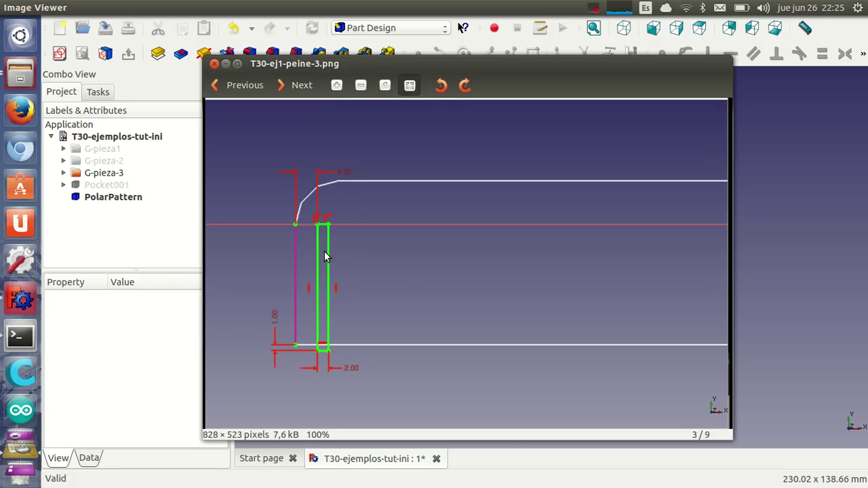
pyautogui.click(314, 86)
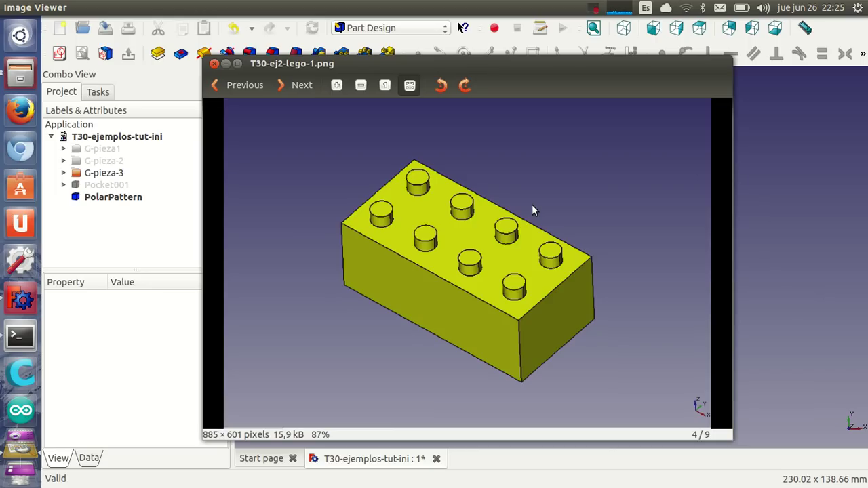
# Step: Page through lego-2 and lego-3, step back to lego-1, then advance again
pyautogui.click(297, 85)
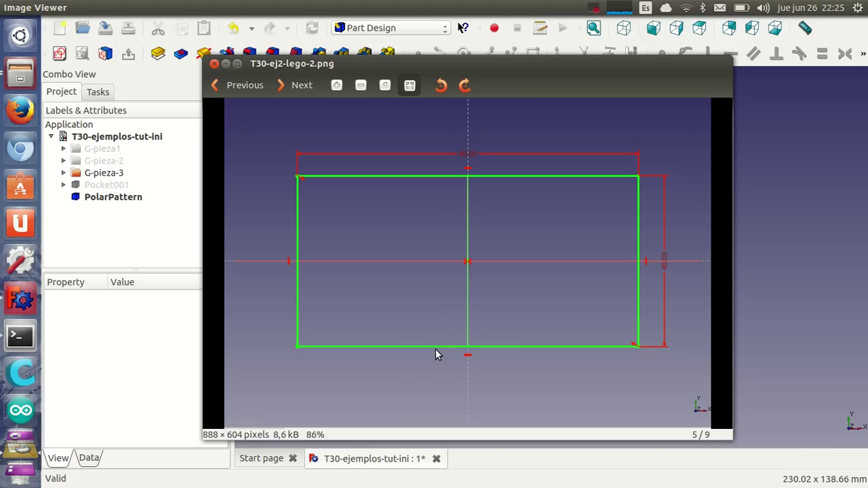
pyautogui.click(290, 91)
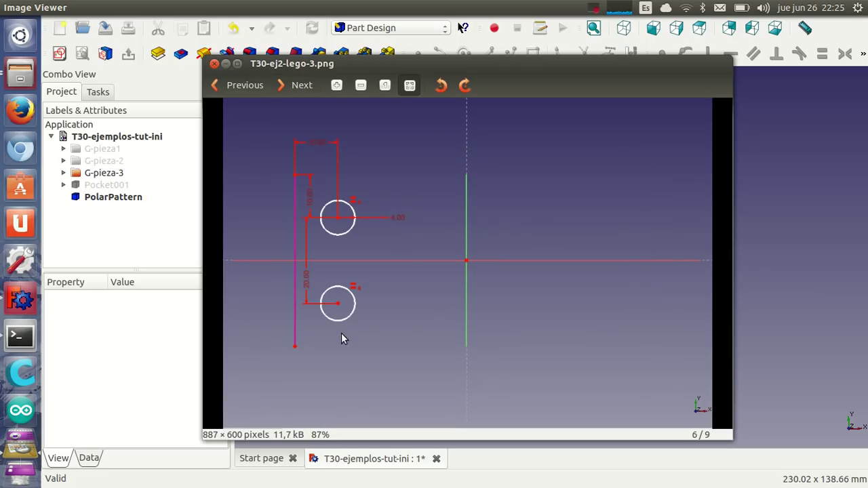
pyautogui.click(301, 86)
pyautogui.click(243, 86)
pyautogui.click(243, 86)
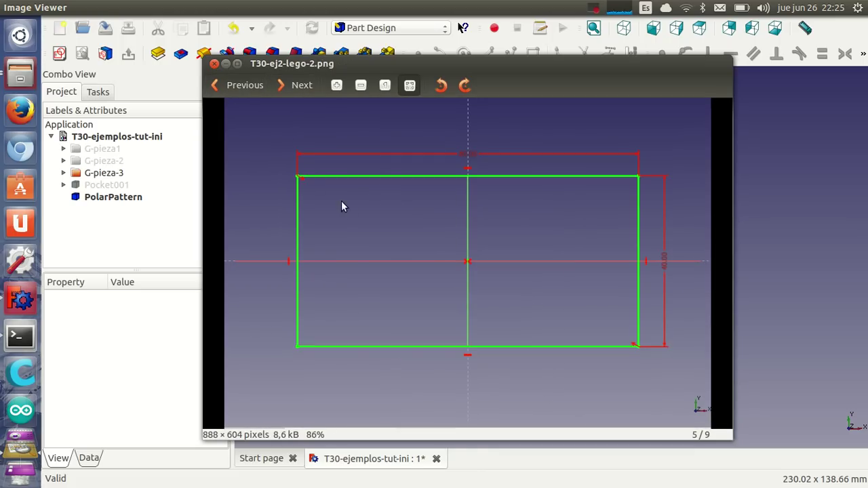
pyautogui.click(245, 86)
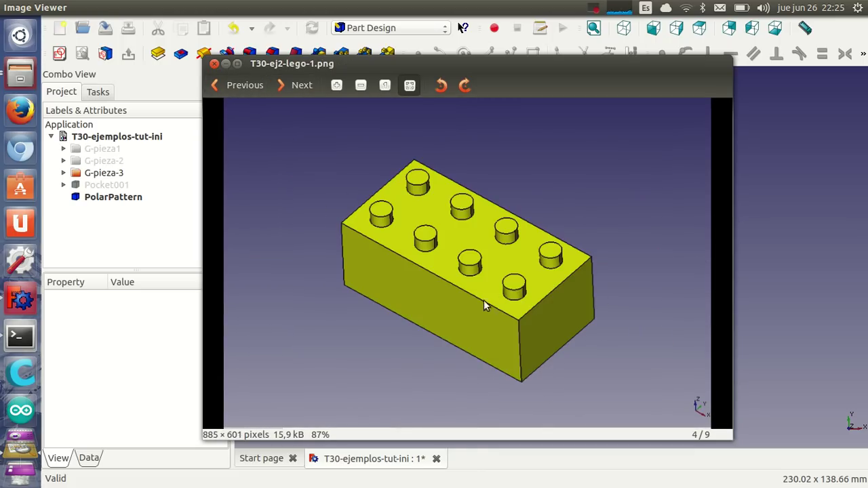
pyautogui.click(298, 86)
pyautogui.click(297, 88)
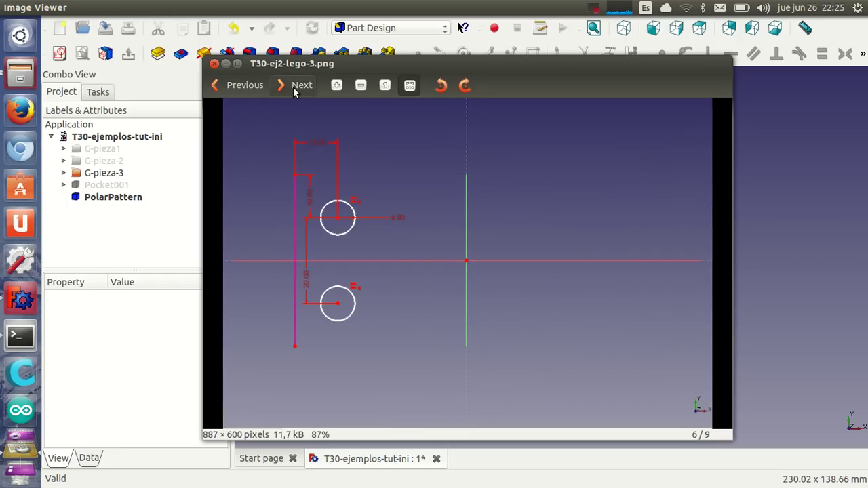
pyautogui.click(295, 91)
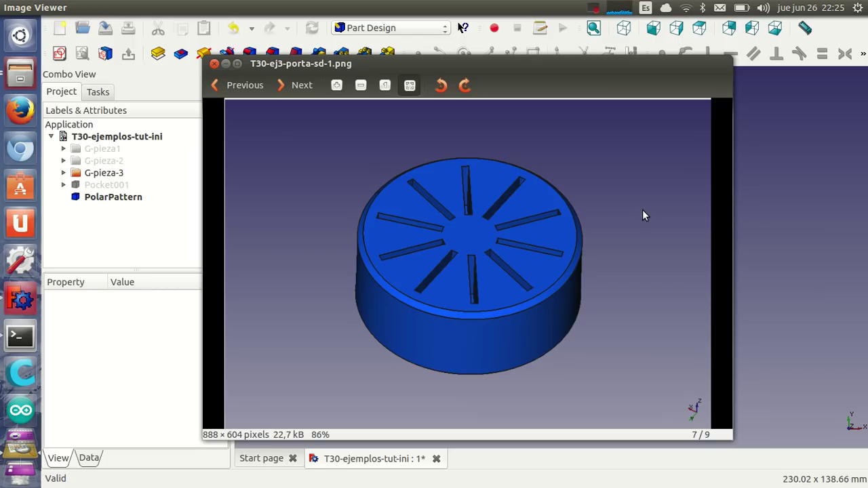
# Step: View porta-sd-2, then porta-sd-3, the slot sketch dimensioned 6.00, 24.00 and 2.50
pyautogui.click(291, 86)
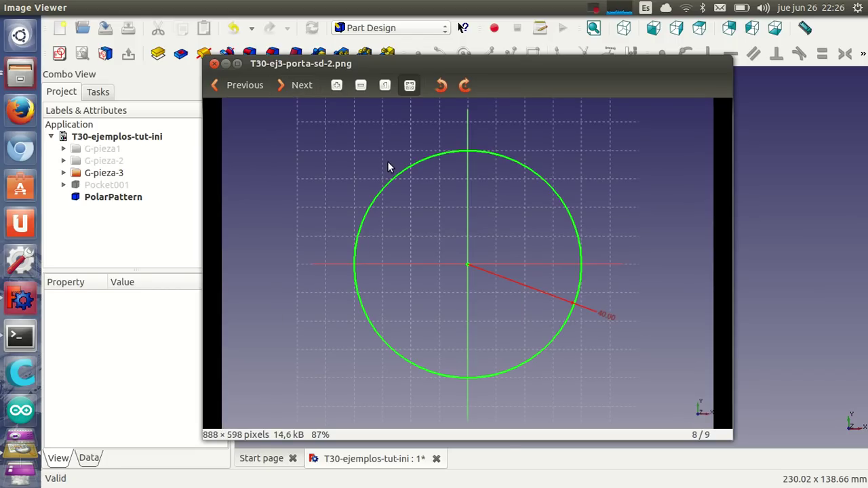
pyautogui.click(302, 85)
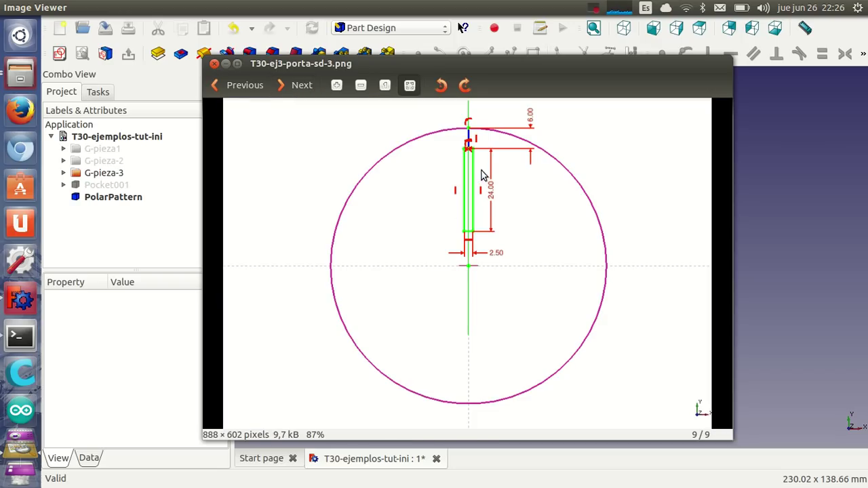